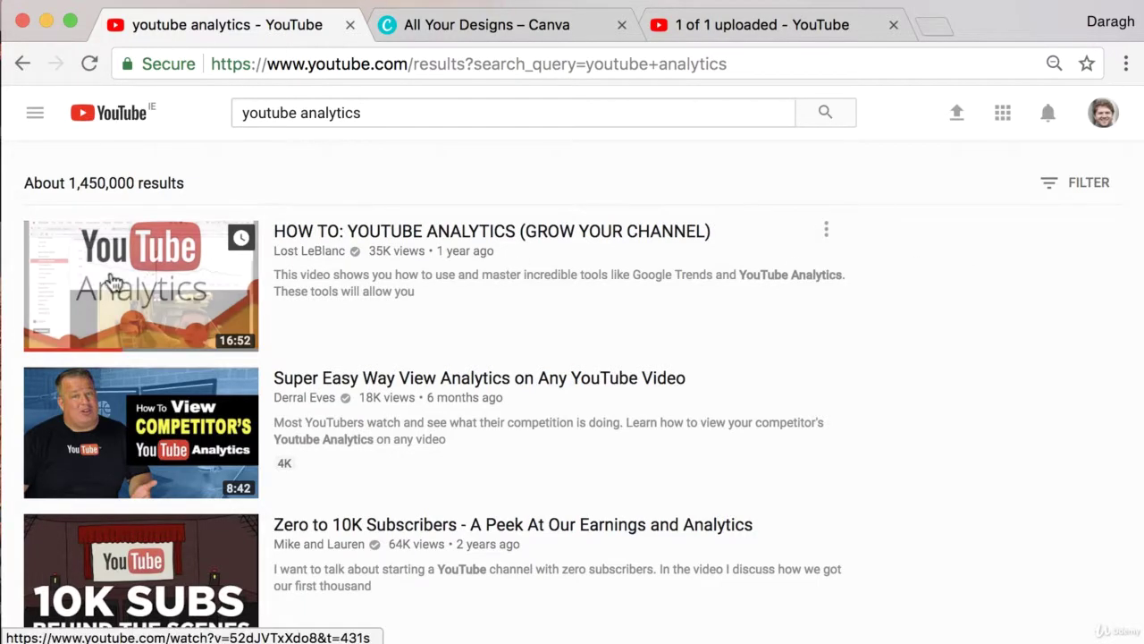
Step: In the Canva tab, trim the address to canva.com to reach the Canva home page
mouse_move(152, 454)
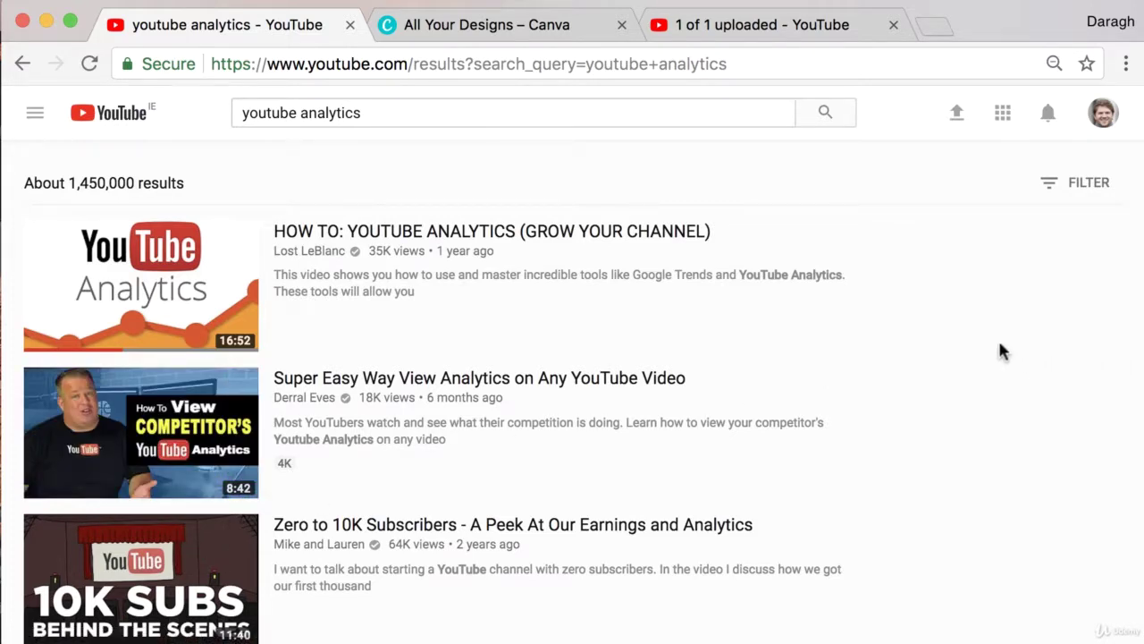
drag(365, 115, 239, 119)
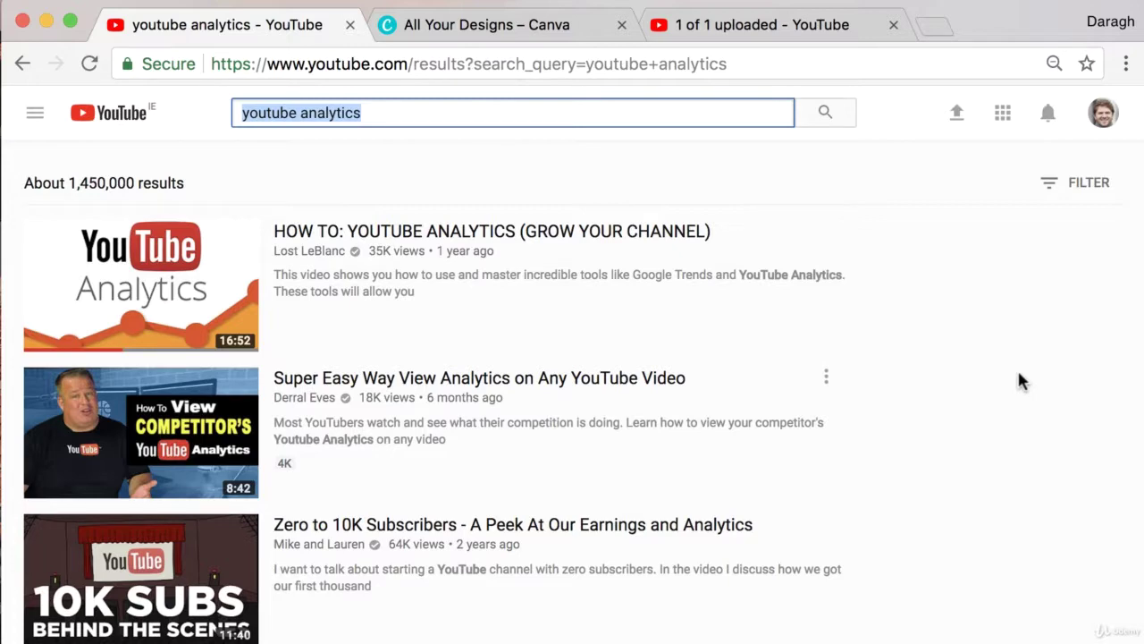
click(540, 31)
click(399, 63)
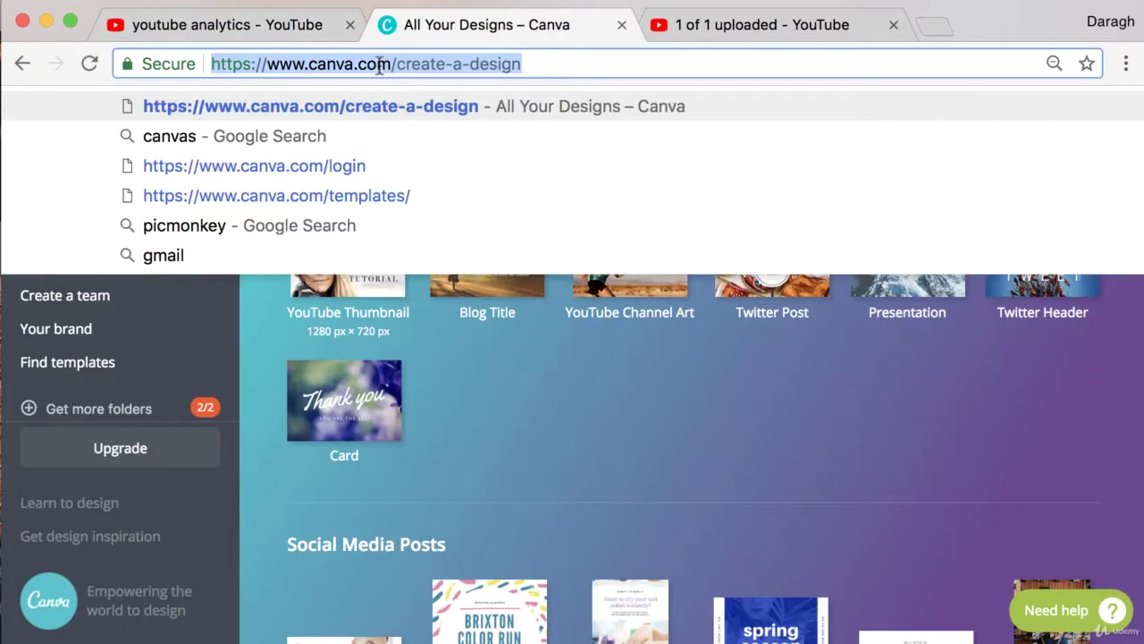
drag(394, 64, 222, 67)
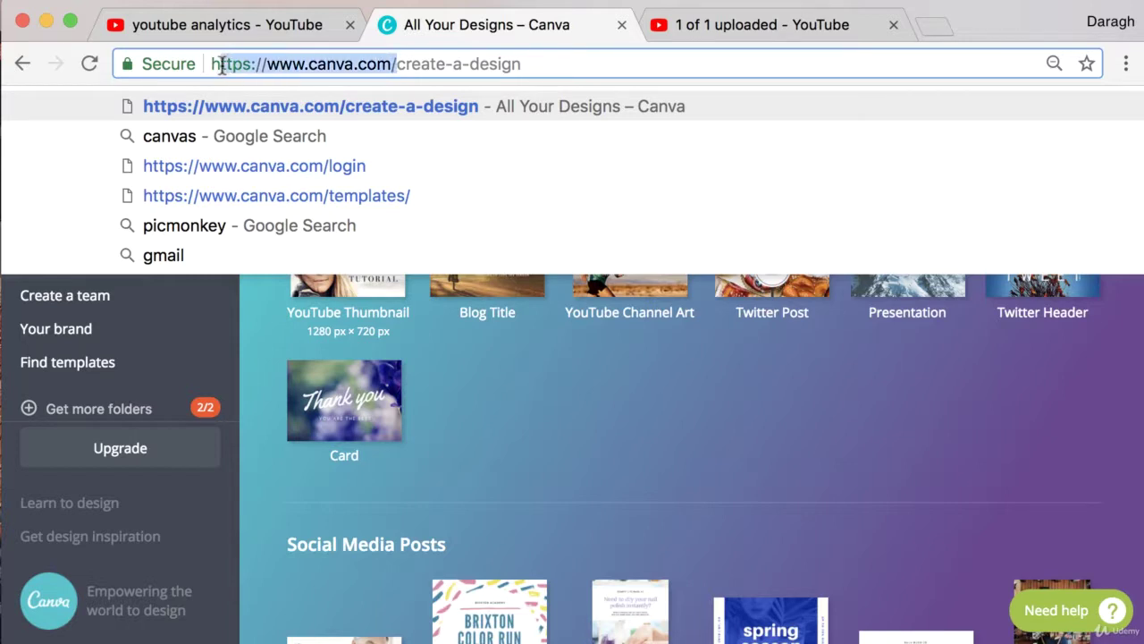
click(304, 72)
drag(521, 63, 399, 64)
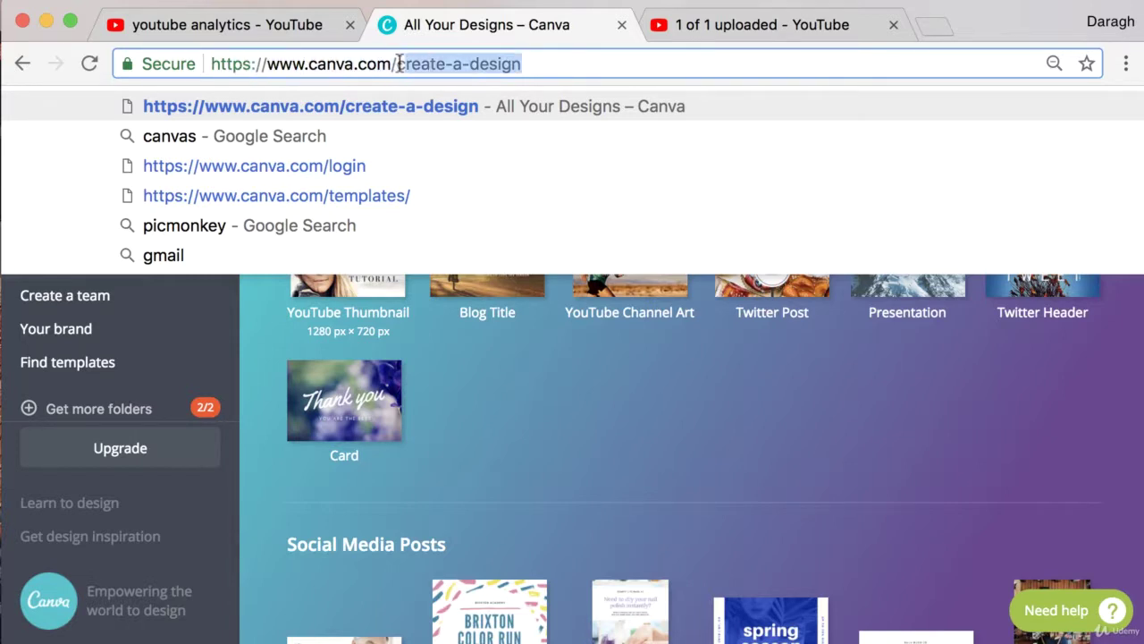
key(BackSpace)
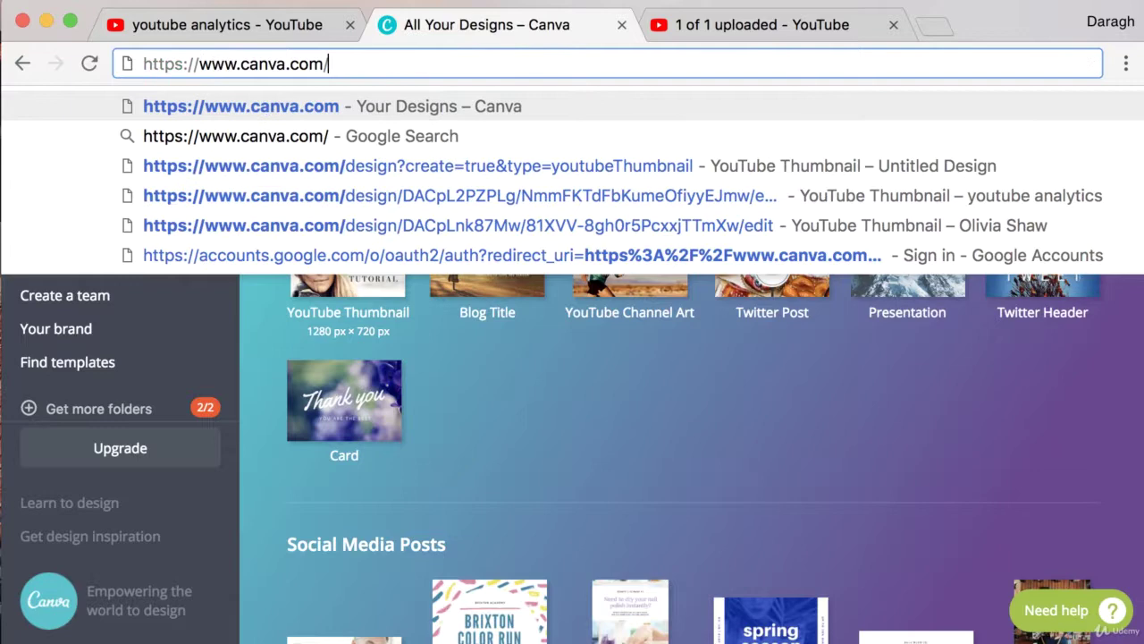
key(Return)
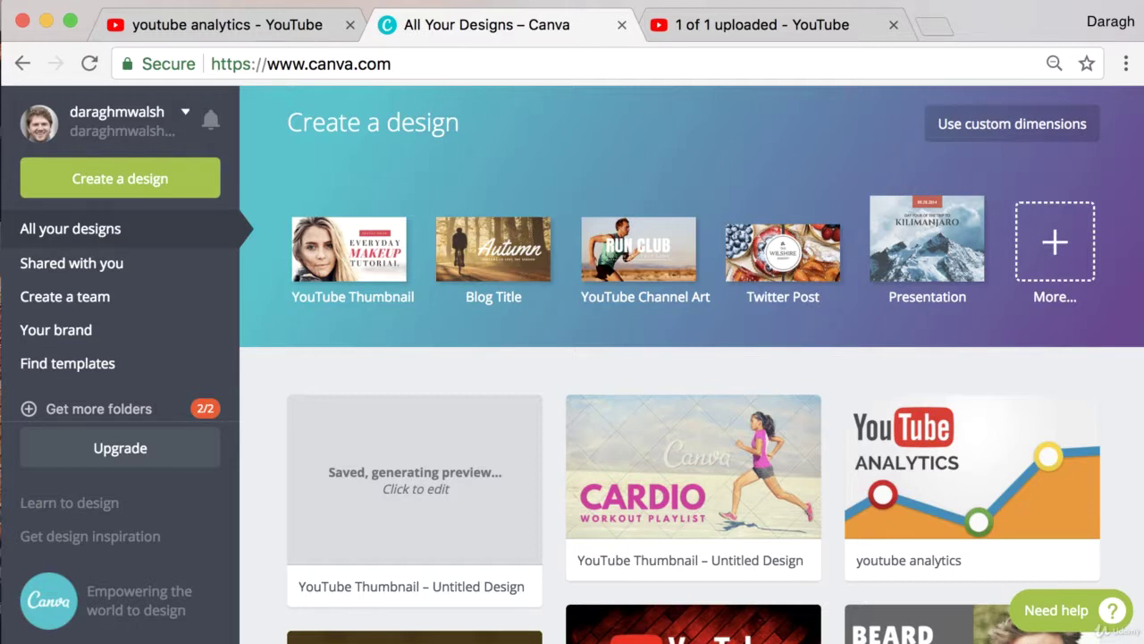
Step: Reload the Canva home page and bring up the Create a design choices
click(378, 62)
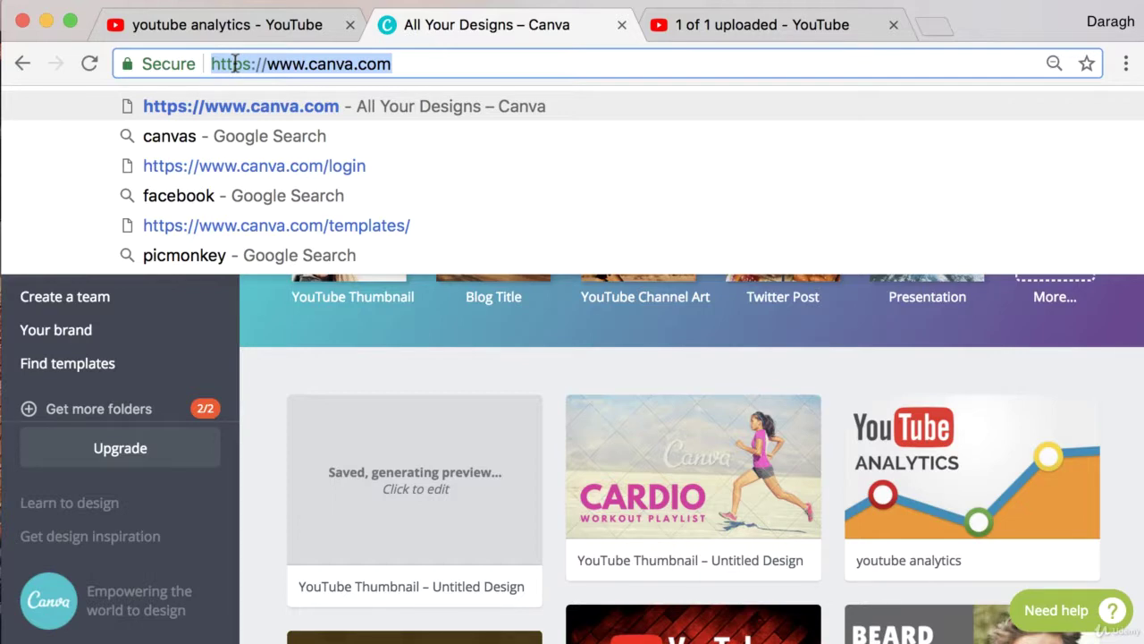
click(268, 106)
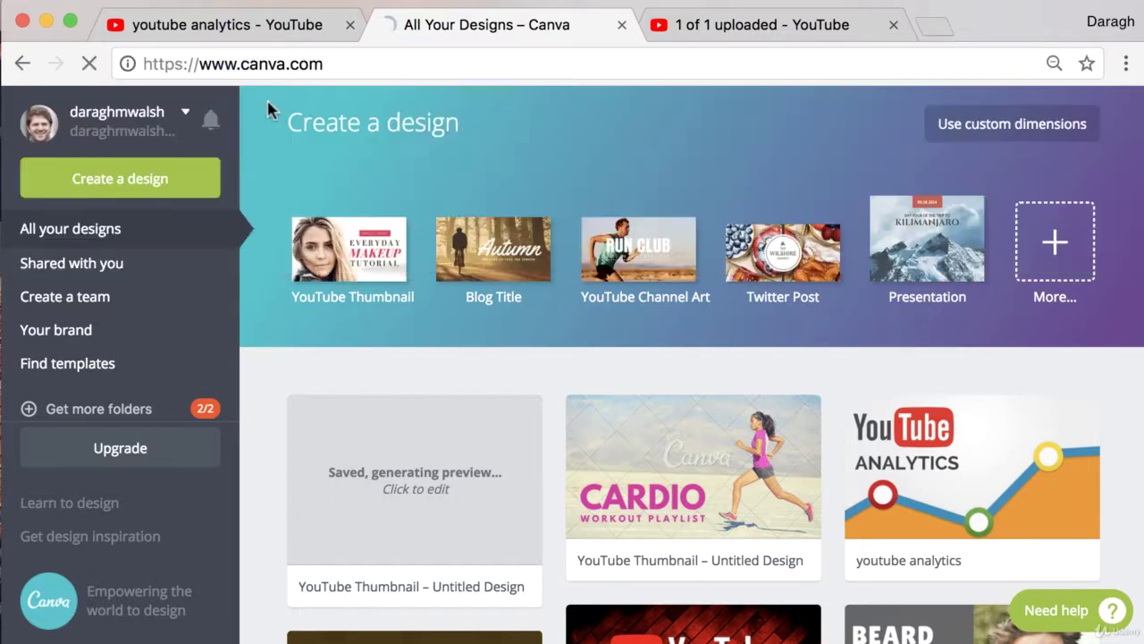
click(94, 191)
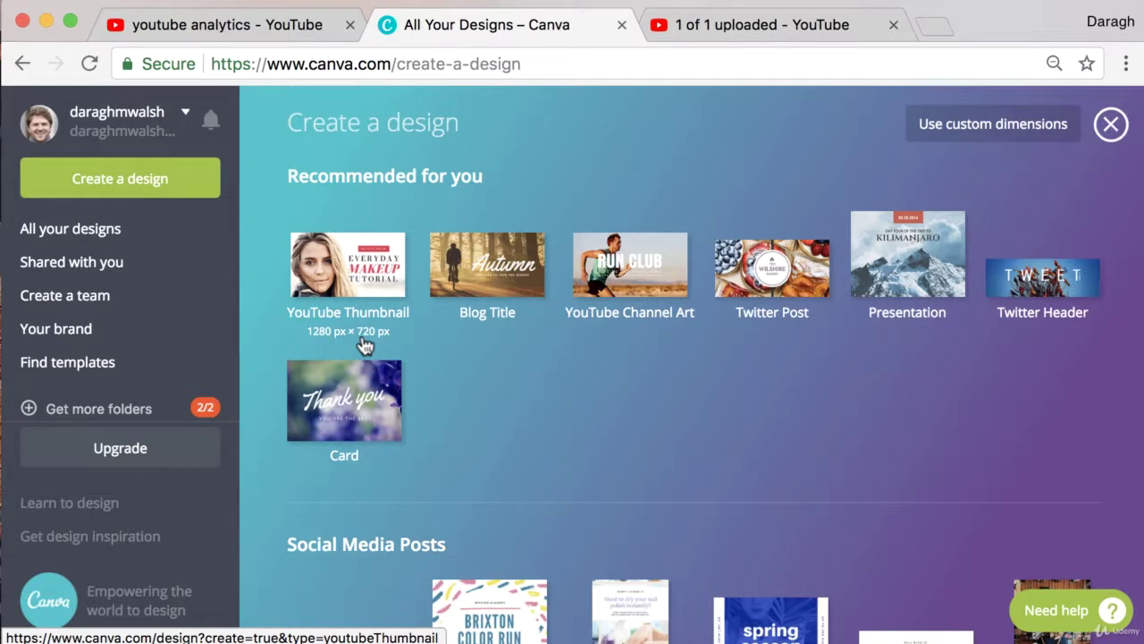
Step: Open a blank YouTube Thumbnail design, close the All Your Designs tab, and browse the layouts
click(342, 285)
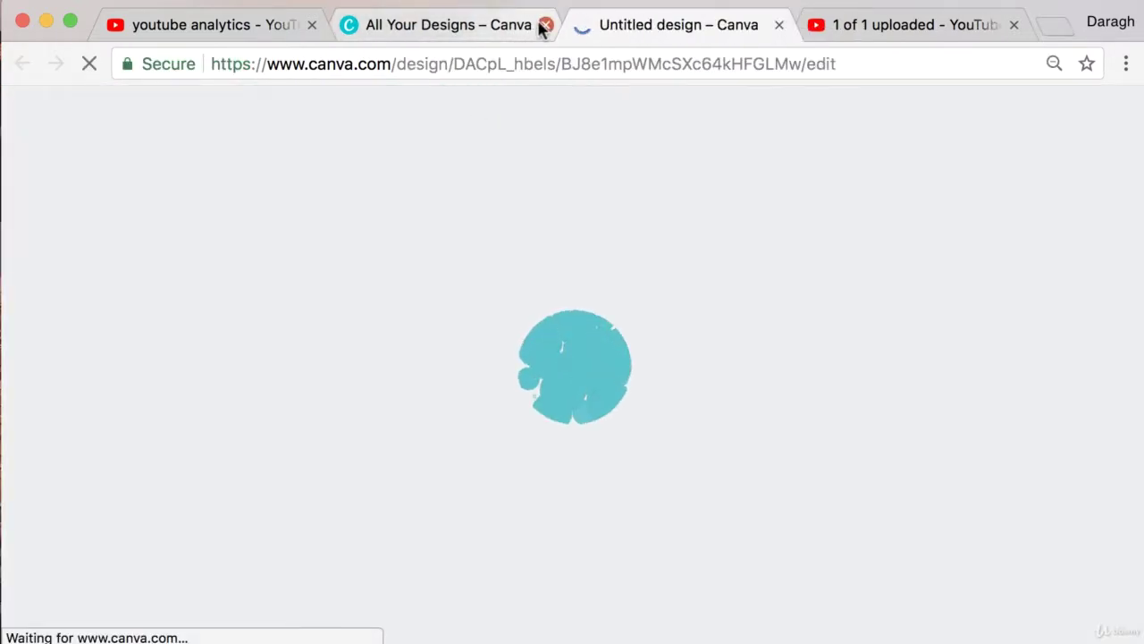
click(544, 26)
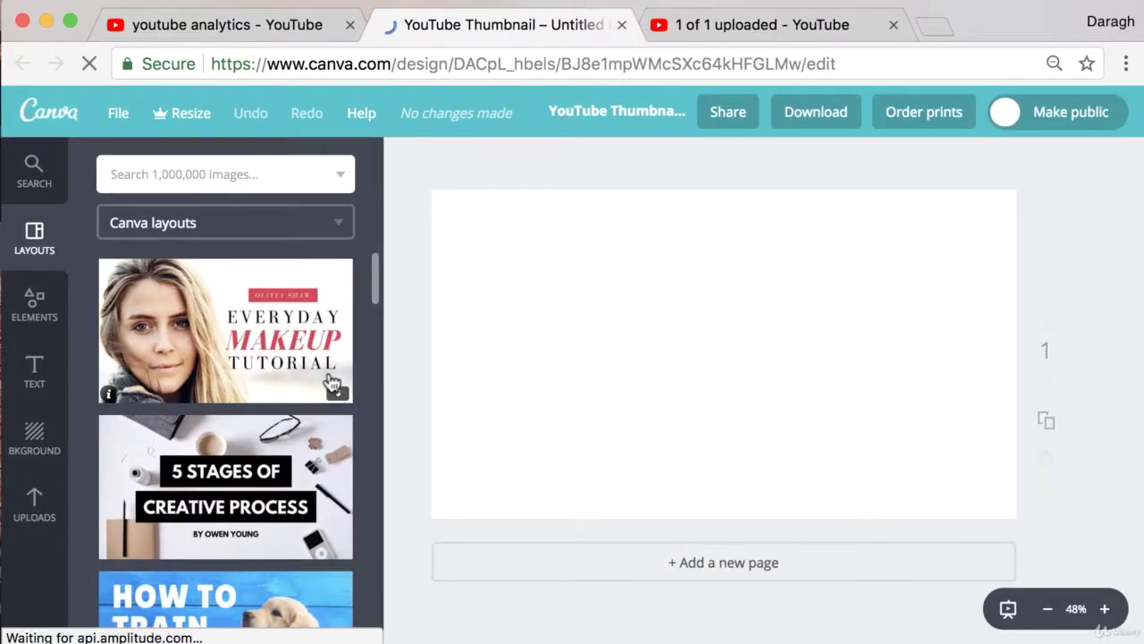
scroll(286, 378, down, 5)
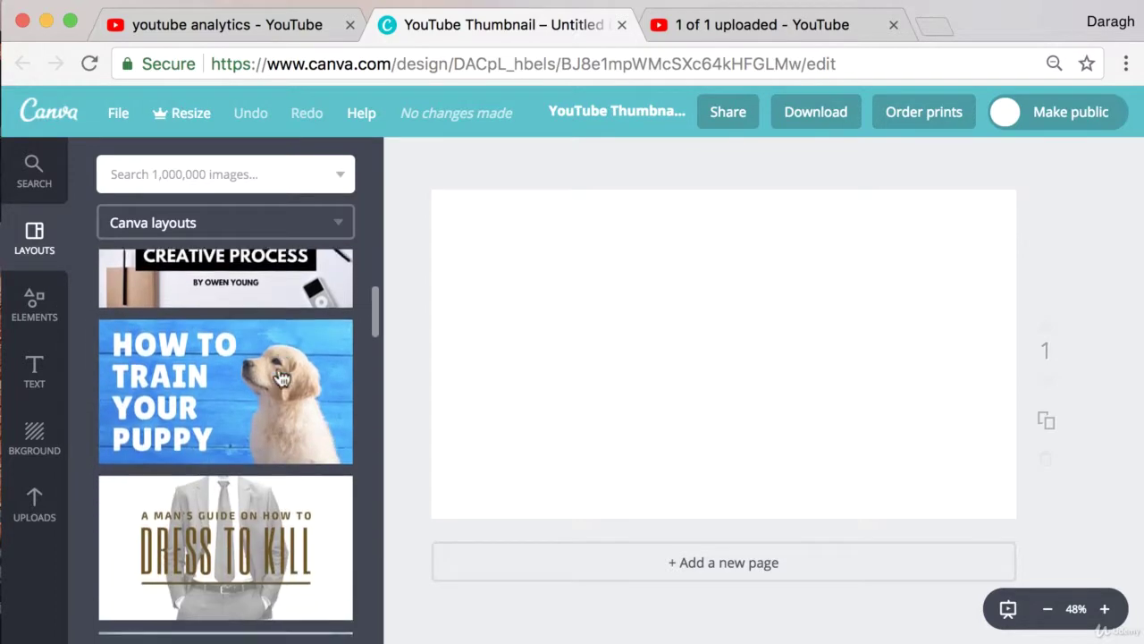
scroll(282, 378, down, 7)
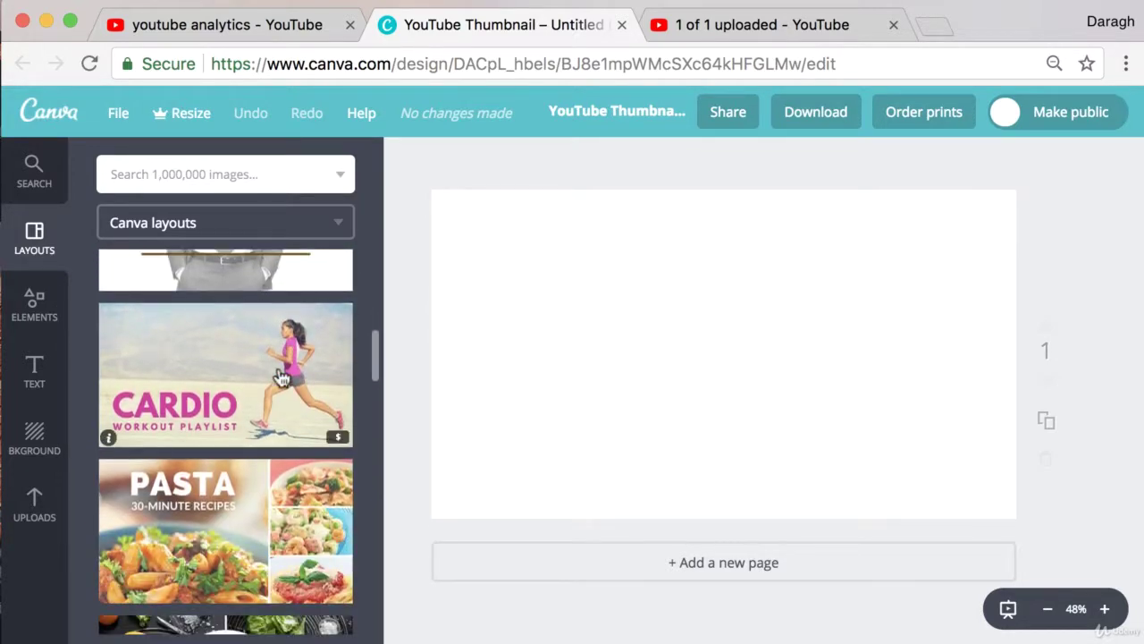
scroll(281, 378, down, 3)
scroll(282, 378, up, 8)
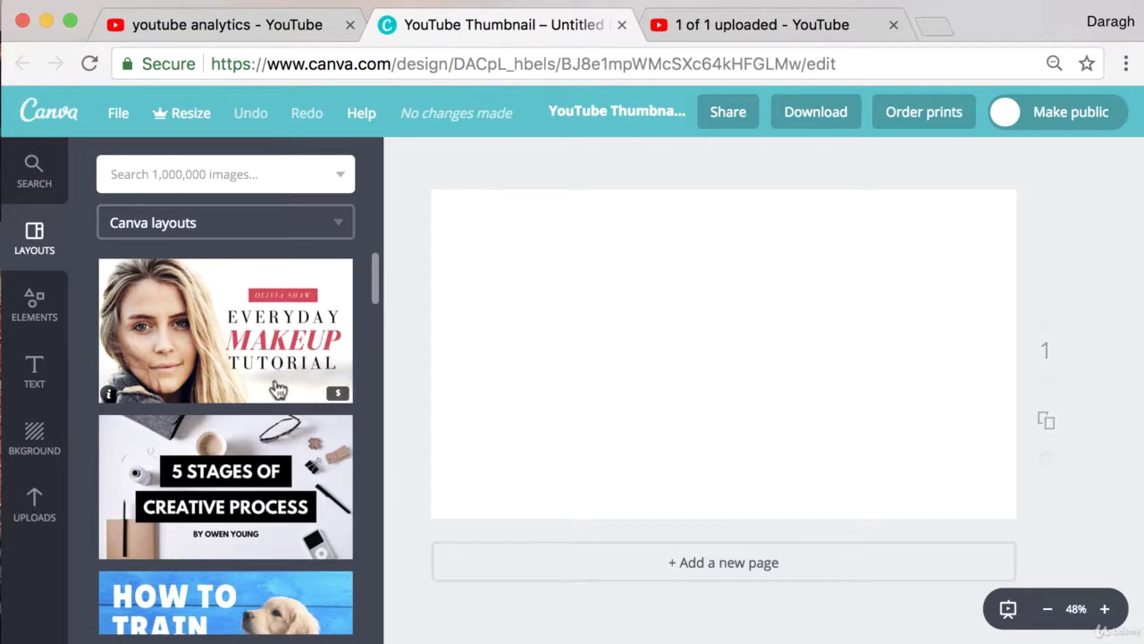
scroll(275, 384, down, 3)
scroll(264, 375, down, 3)
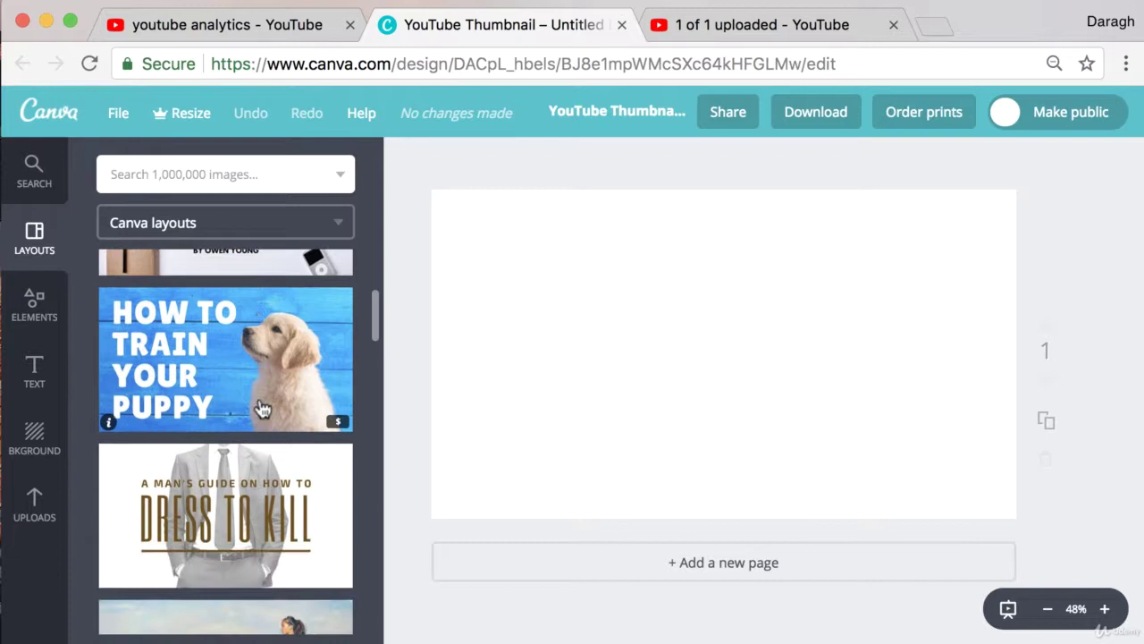
scroll(251, 358, down, 8)
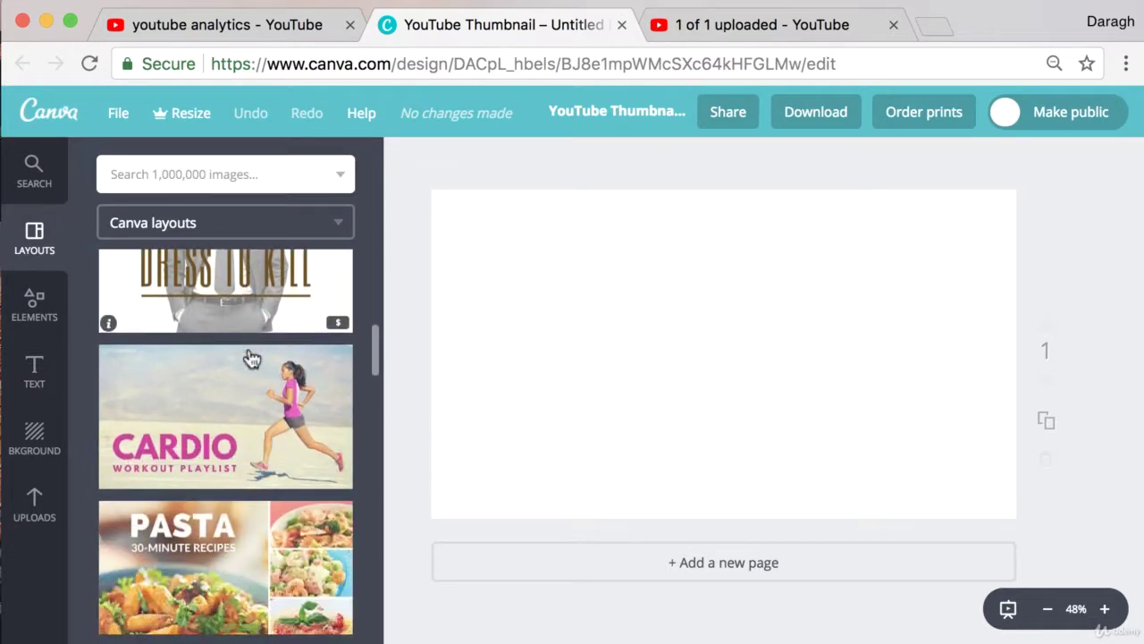
scroll(254, 358, down, 7)
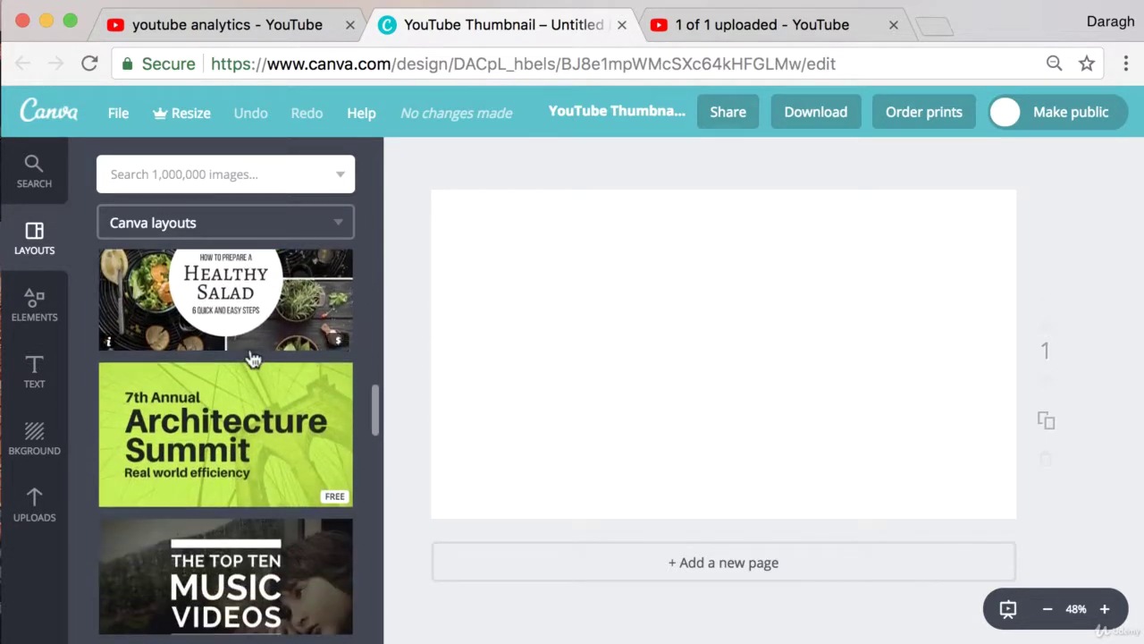
scroll(252, 360, down, 4)
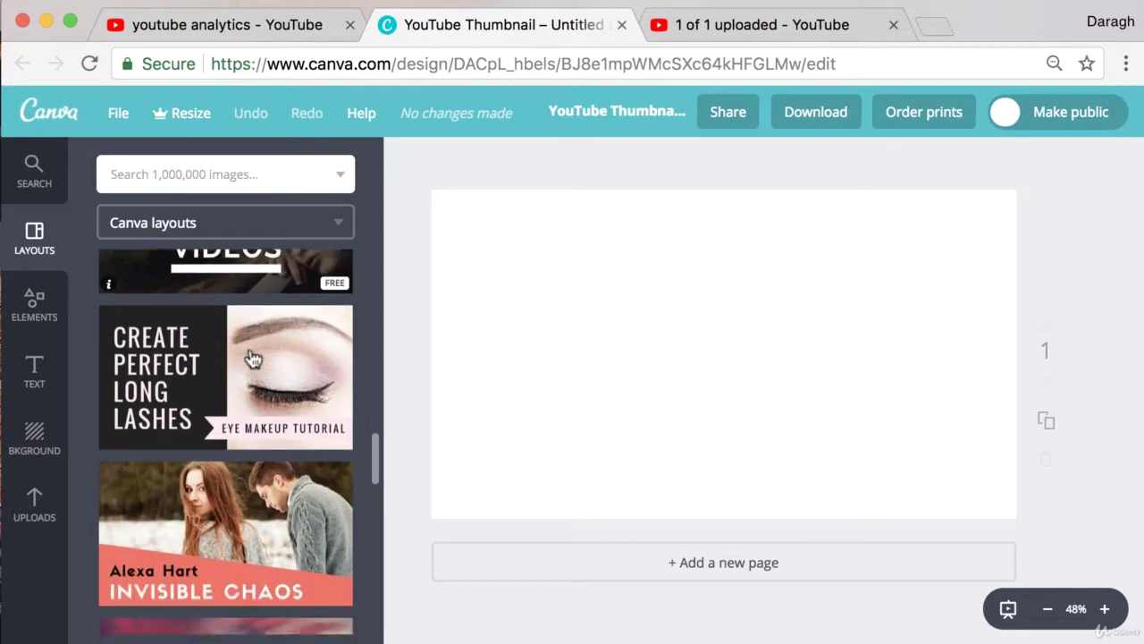
scroll(253, 358, down, 4)
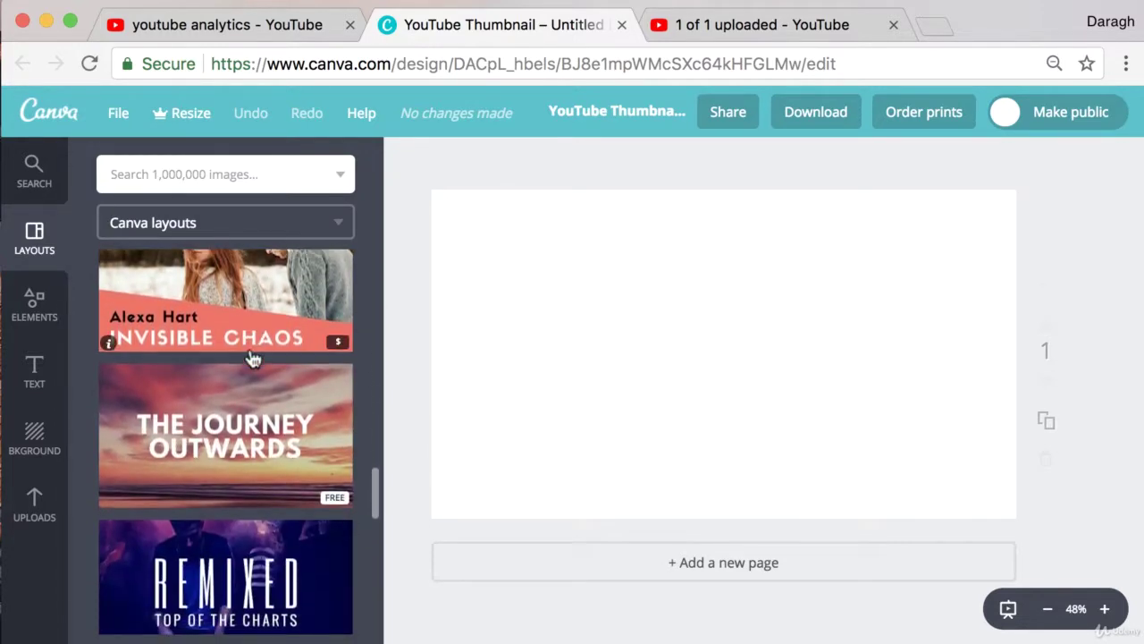
scroll(252, 355, up, 6)
scroll(251, 357, up, 12)
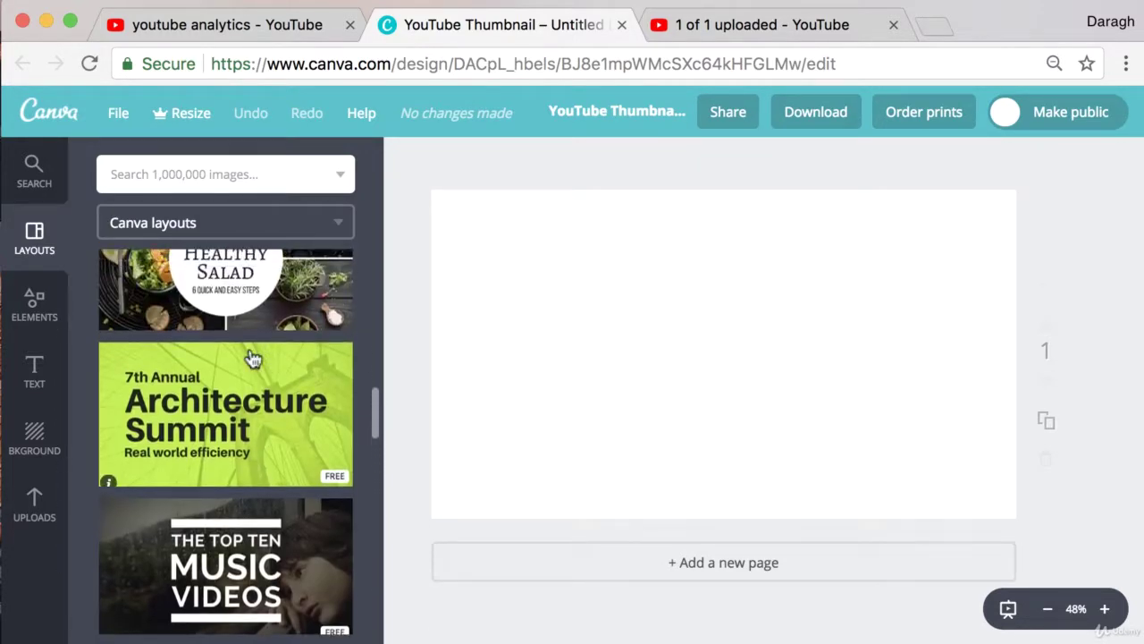
scroll(253, 358, up, 6)
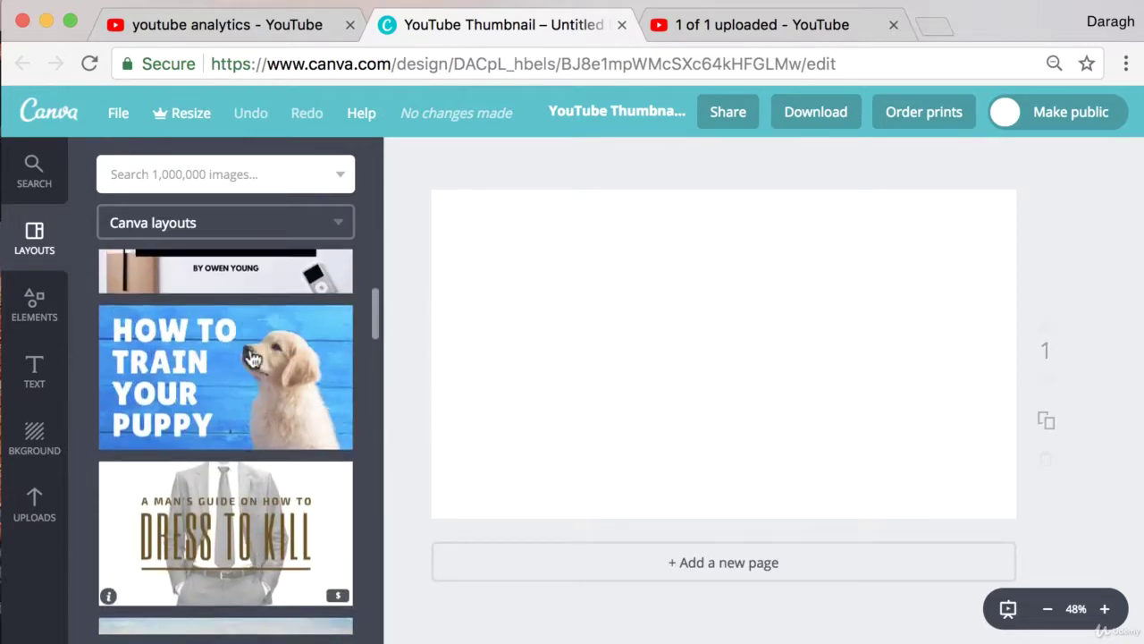
Step: Apply the How to Train Your Puppy layout, delete its puppy photo, and show Uploads
drag(274, 363, 672, 355)
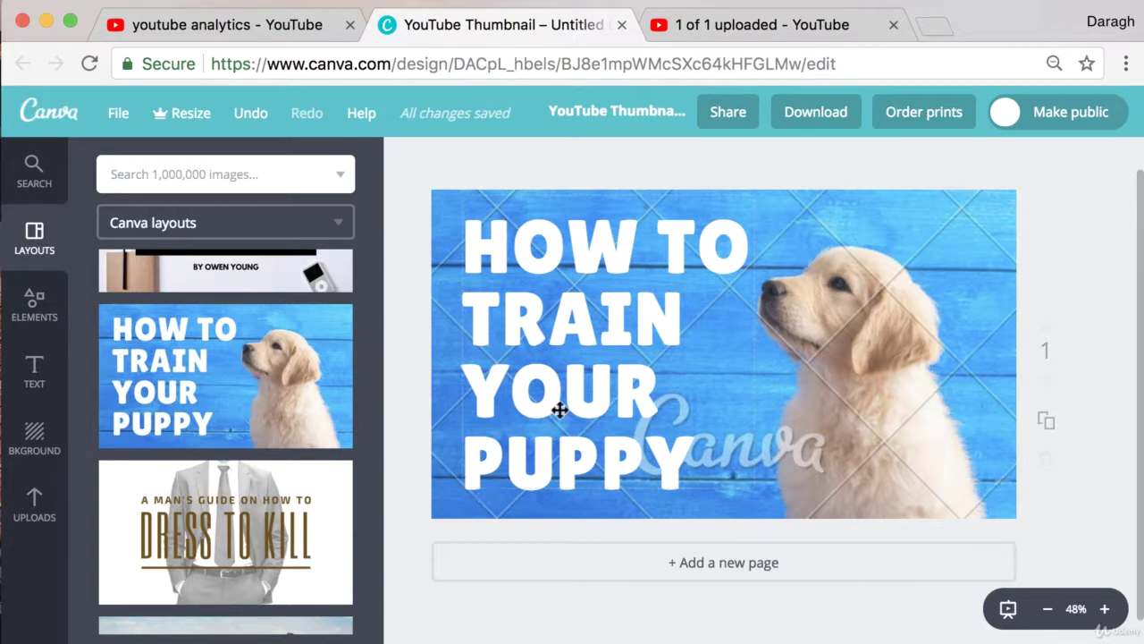
click(856, 377)
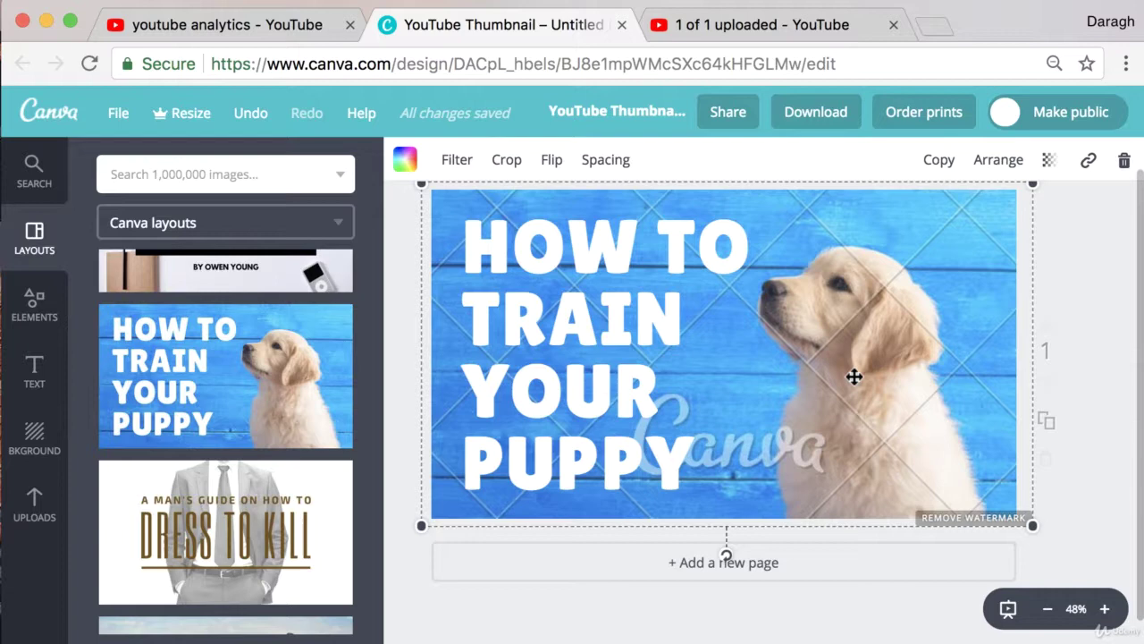
key(Delete)
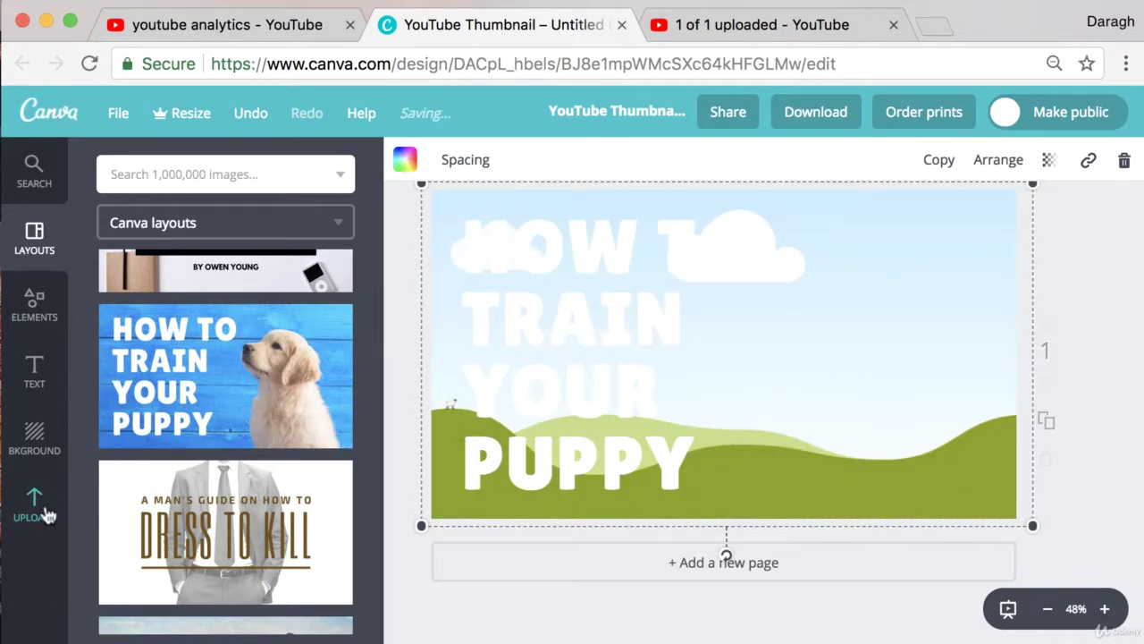
click(36, 505)
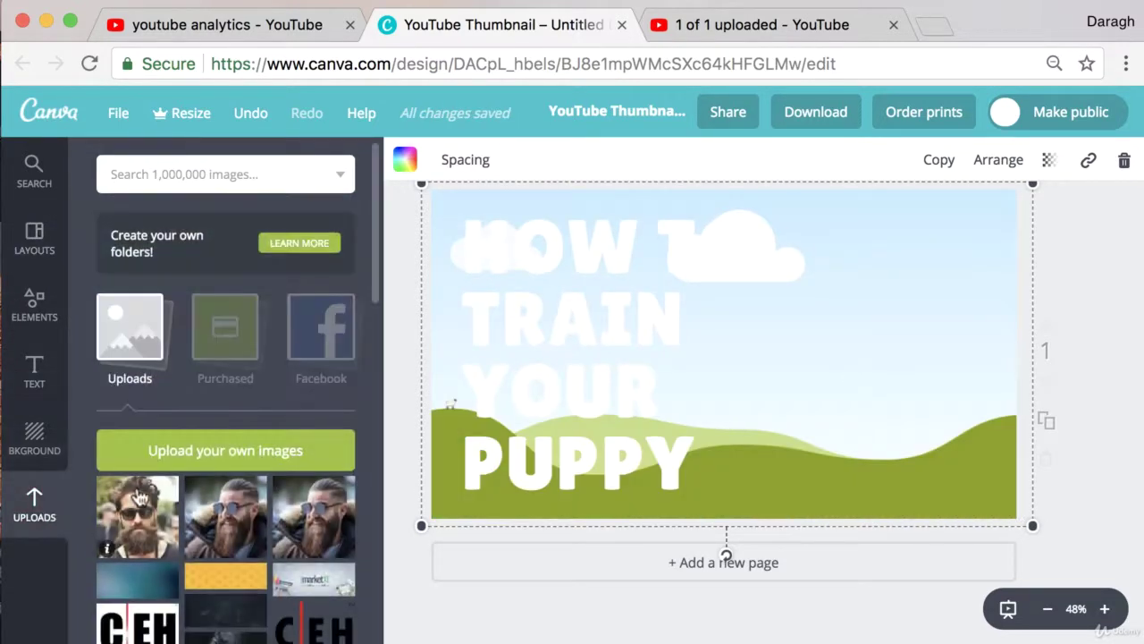
Step: Search Google for royalty-free images and open Pixabay in a new tab
click(930, 27)
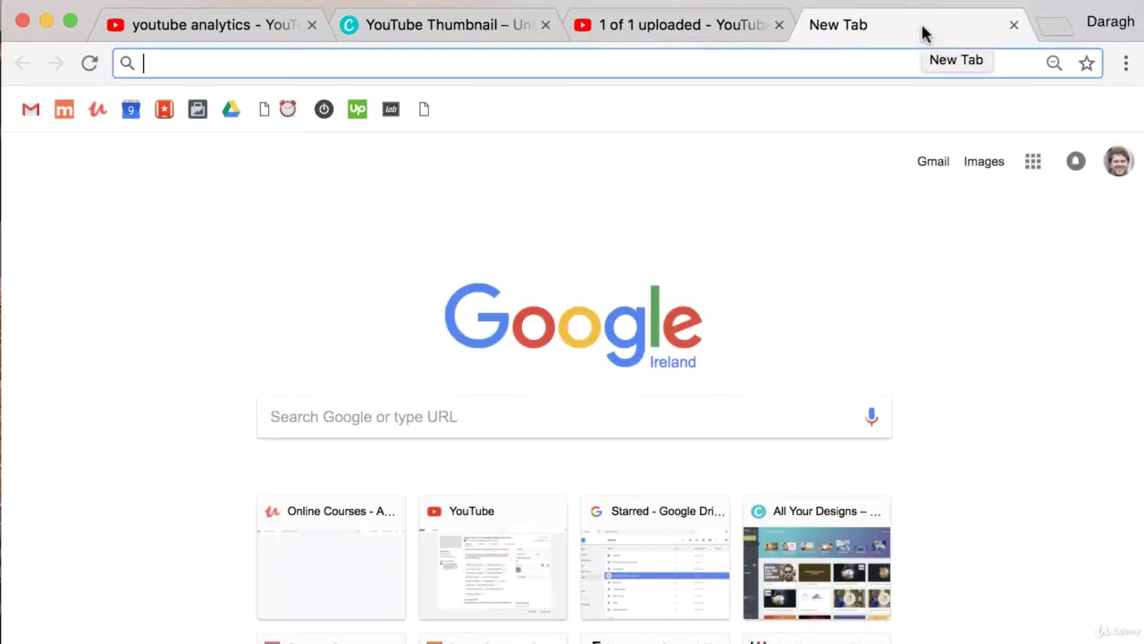
text(royalty free images)
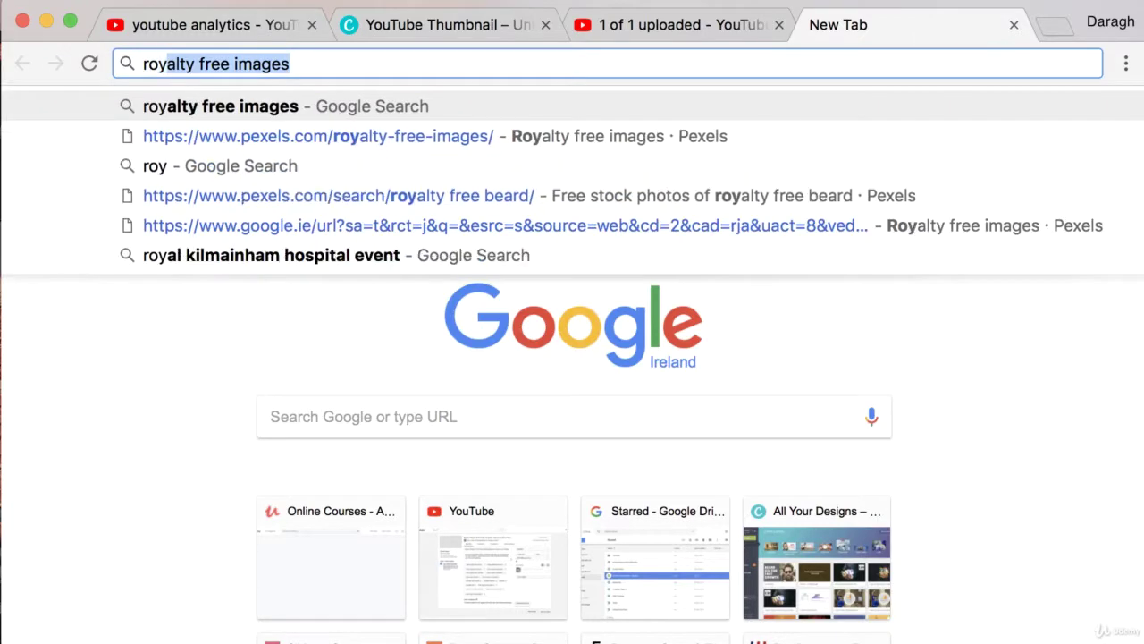
key(Return)
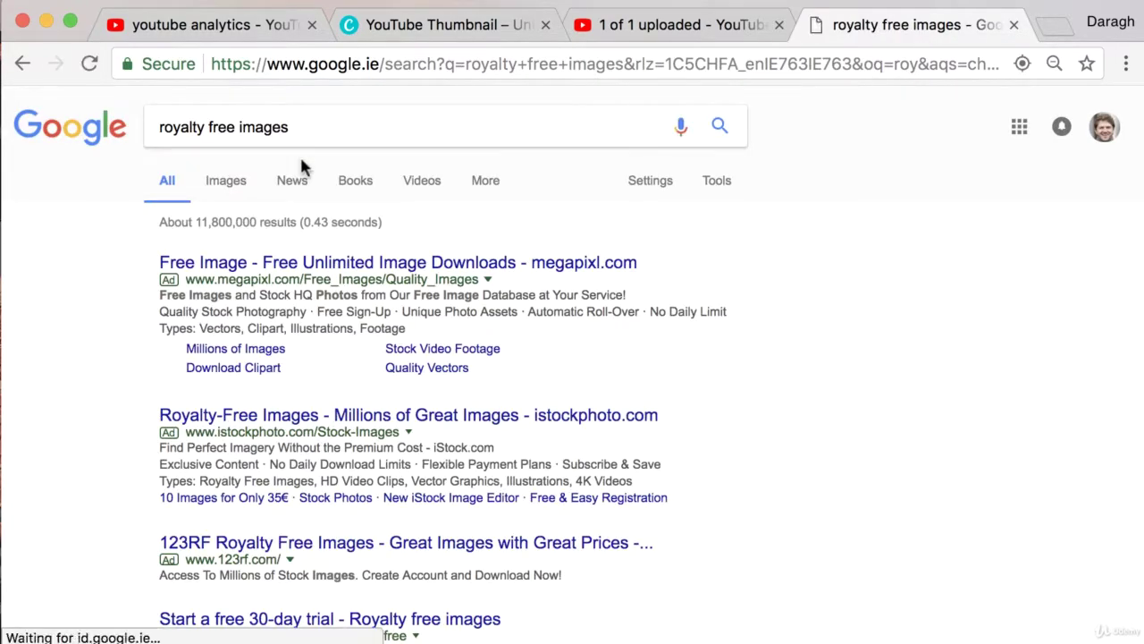
scroll(113, 286, down, 5)
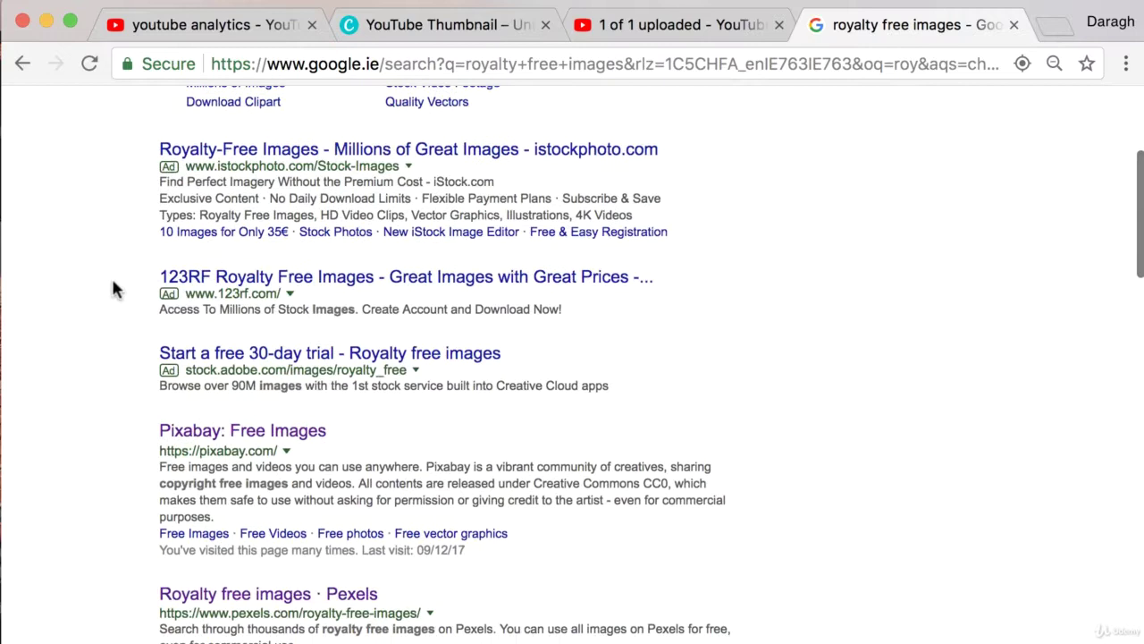
scroll(116, 291, down, 3)
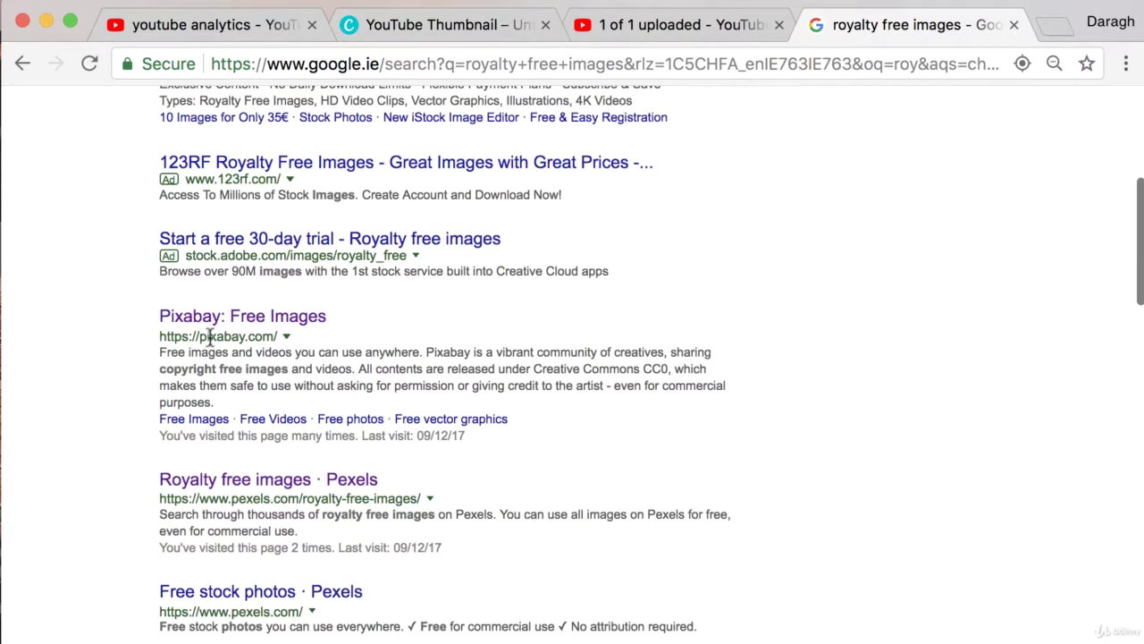
right_click(250, 316)
click(348, 325)
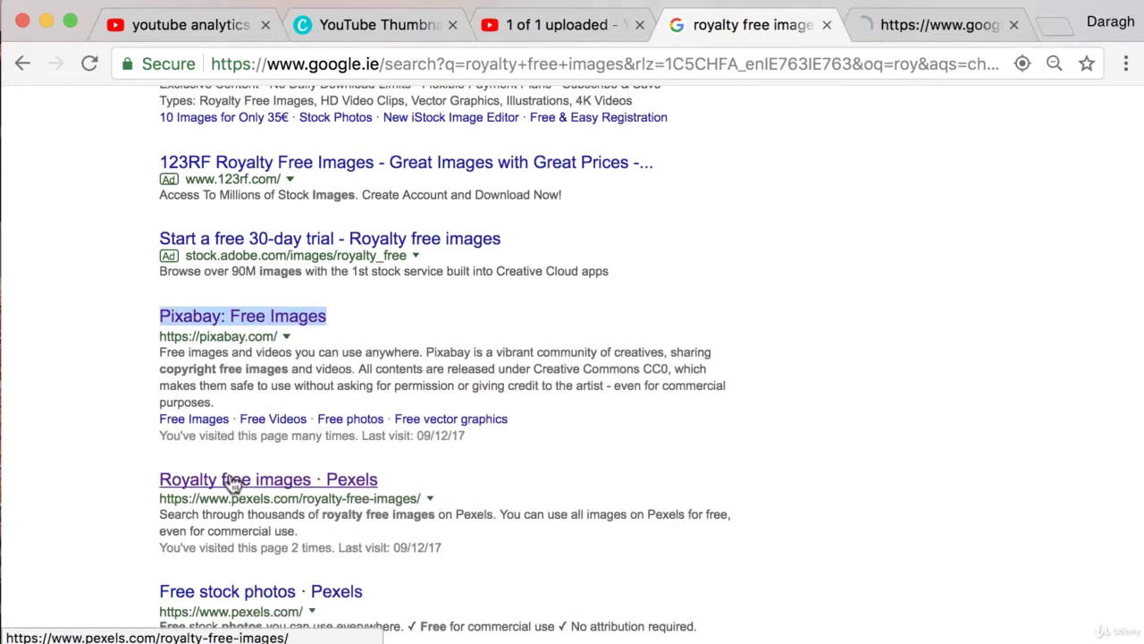
Step: Search Pexels for 'dogs' photos, then return to the Canva thumbnail design
click(234, 483)
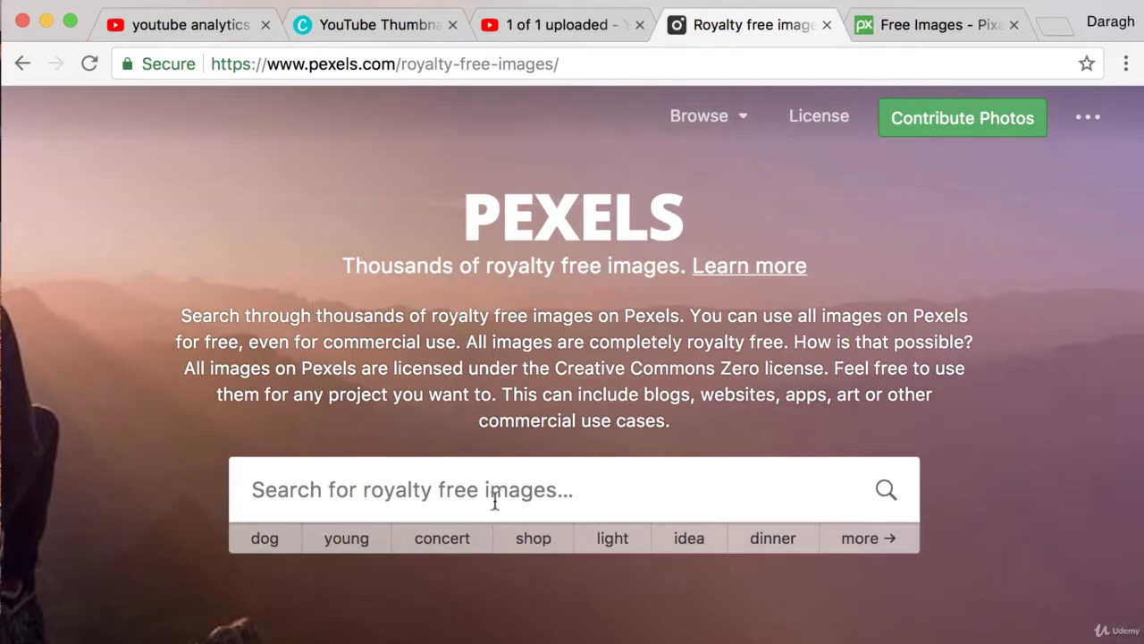
text(dogs)
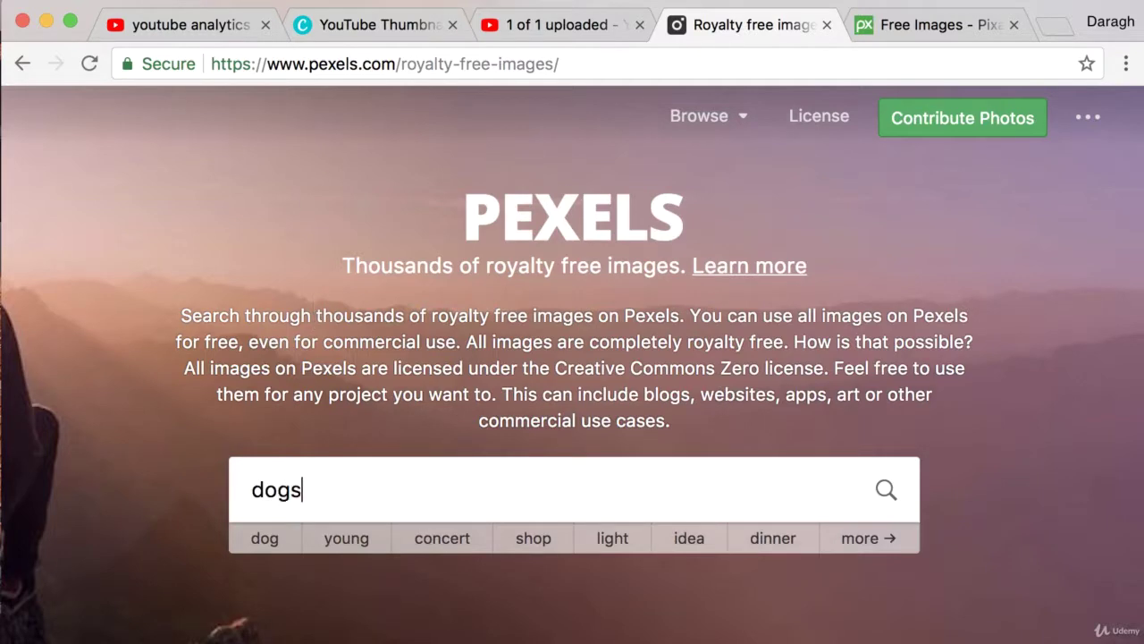
key(Return)
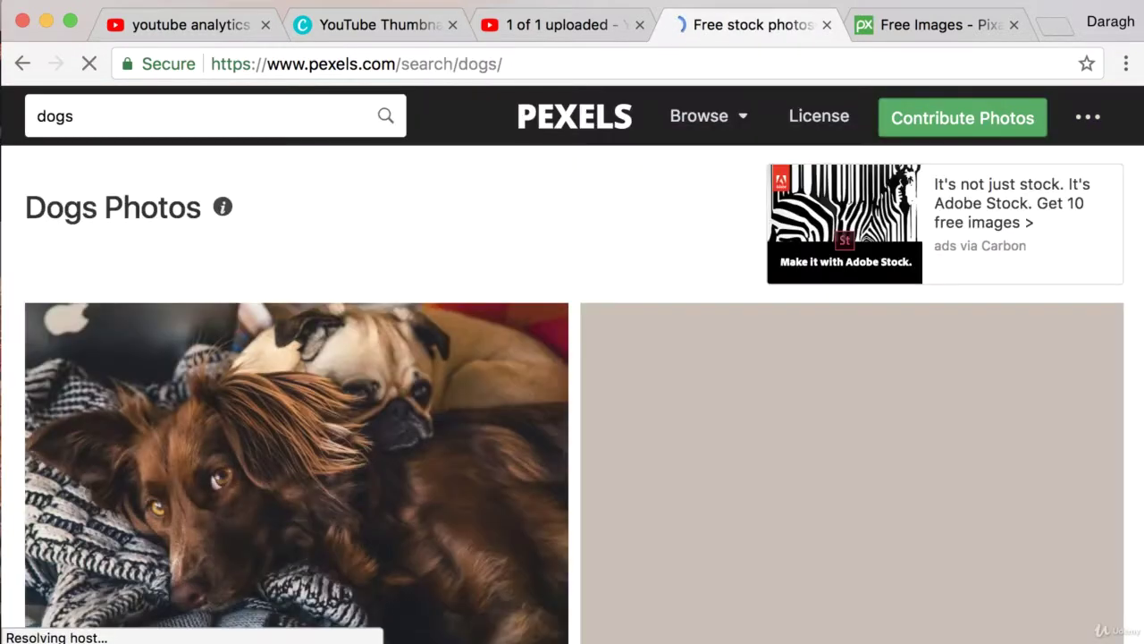
scroll(560, 534, down, 5)
scroll(559, 533, down, 4)
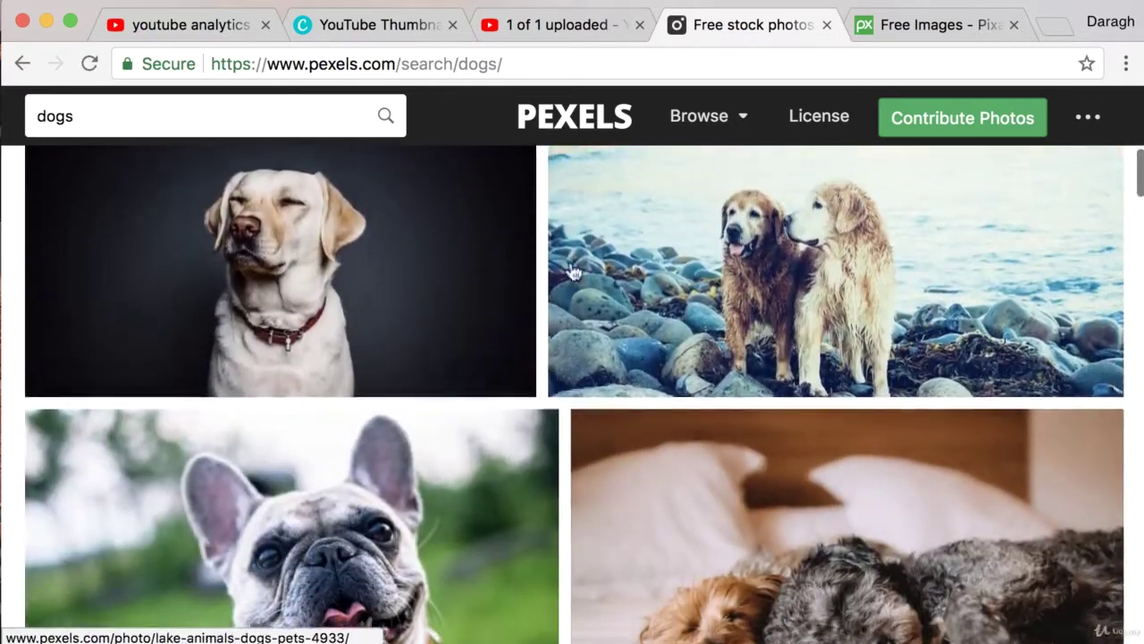
click(559, 30)
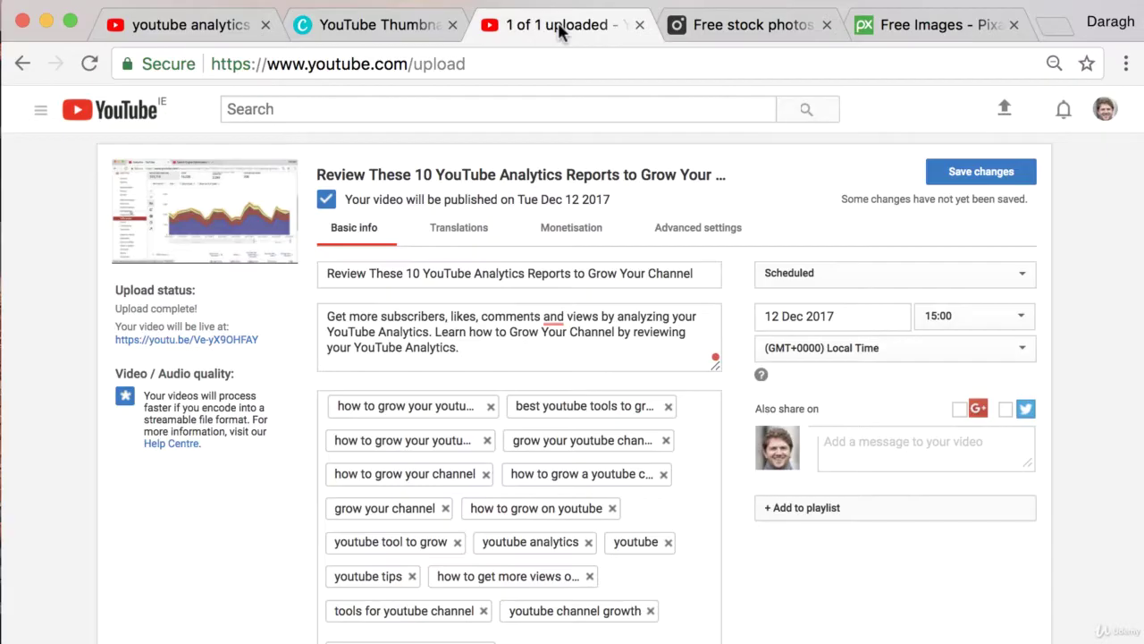
click(429, 25)
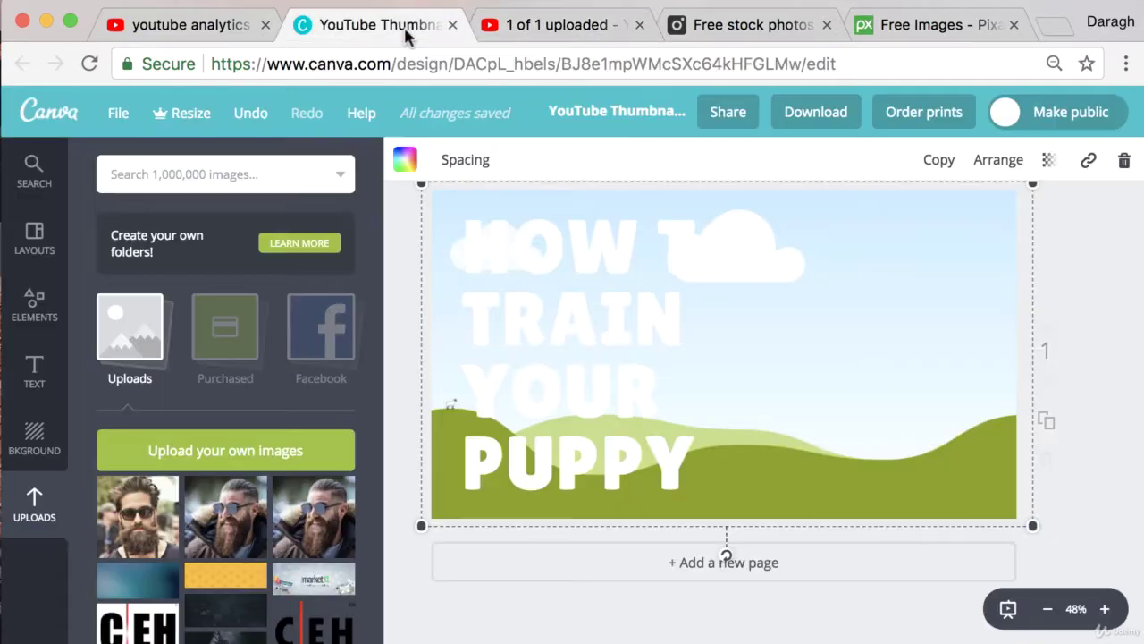
Step: Delete the HOW TO TRAIN YOUR PUPPY heading and the sky-and-hills background image
click(613, 352)
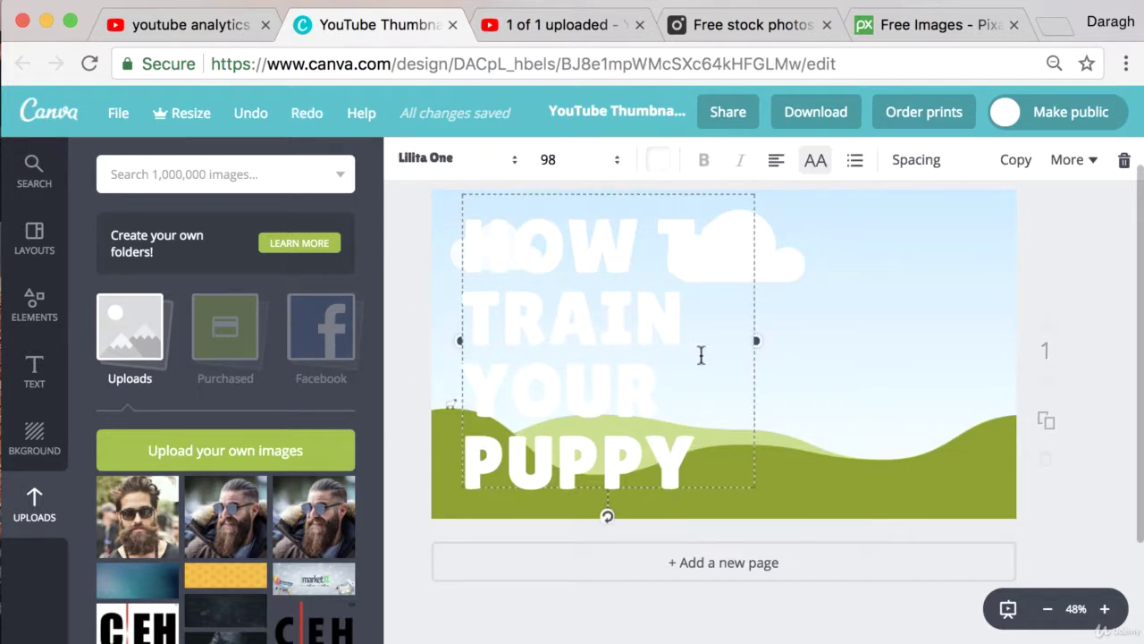
drag(697, 444, 463, 219)
key(BackSpace)
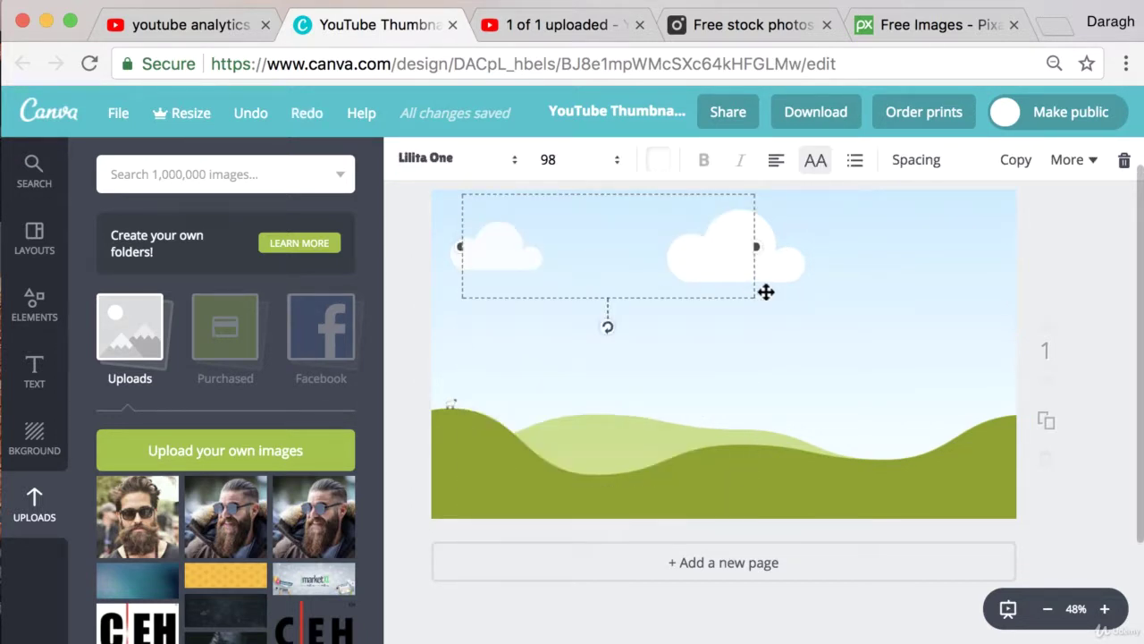
click(803, 322)
click(785, 311)
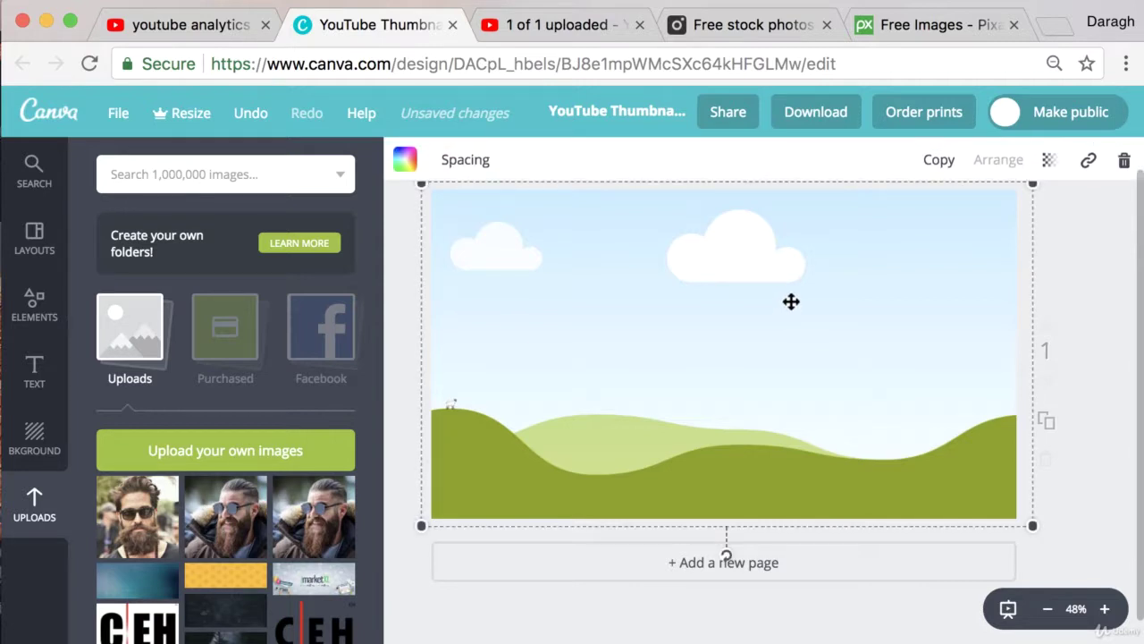
key(Delete)
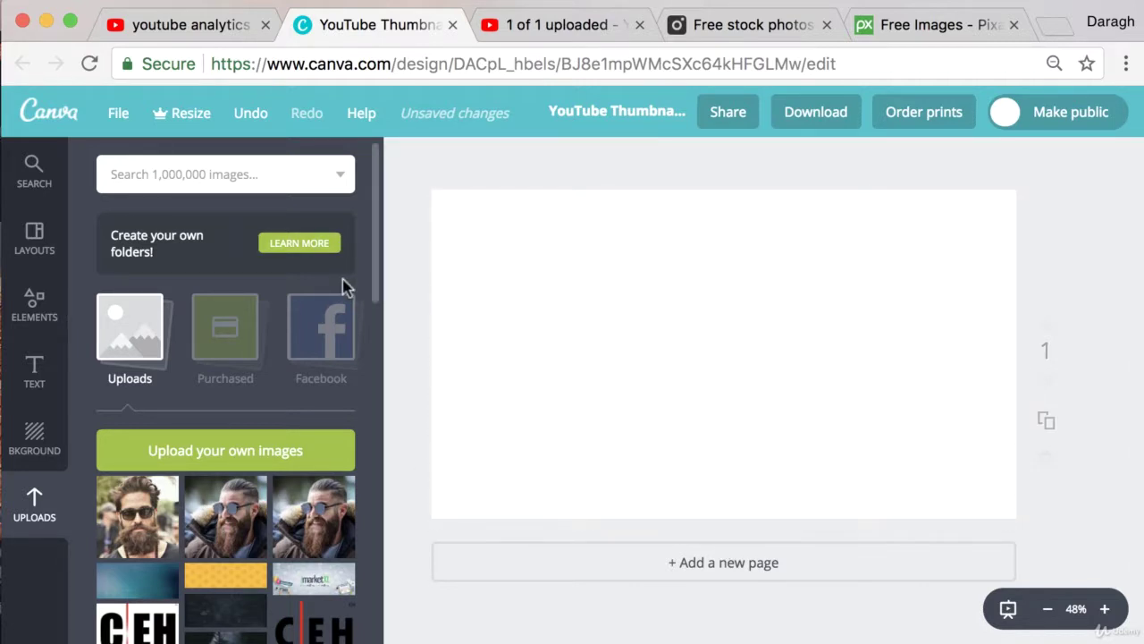
Step: Place the orange line-chart image from Uploads and resize it to fill the page
scroll(277, 391, down, 3)
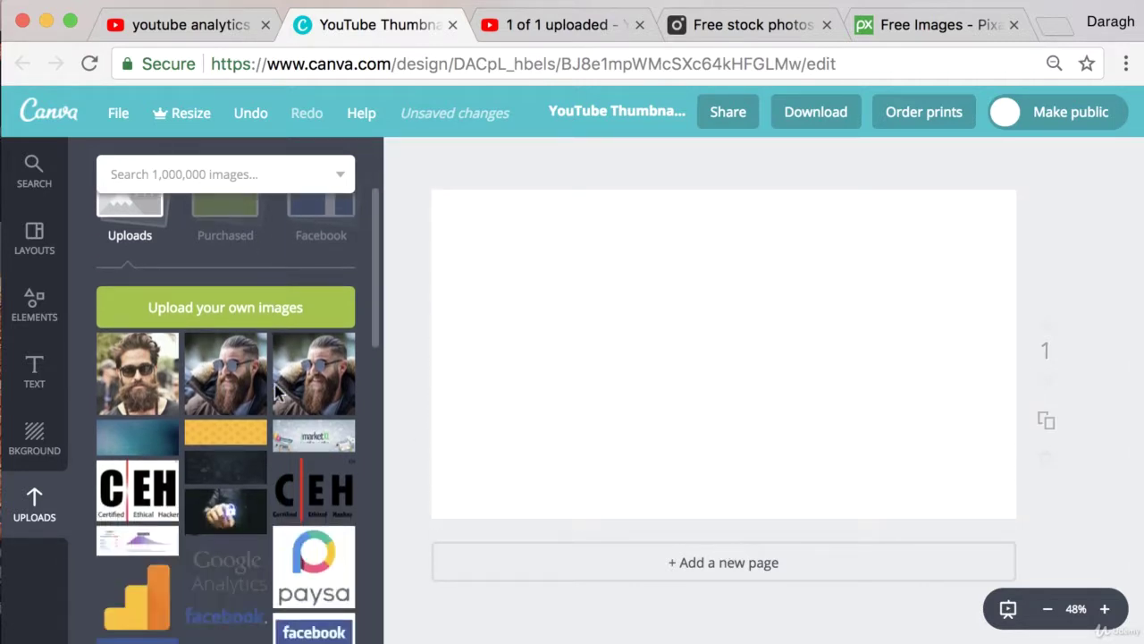
scroll(278, 393, down, 3)
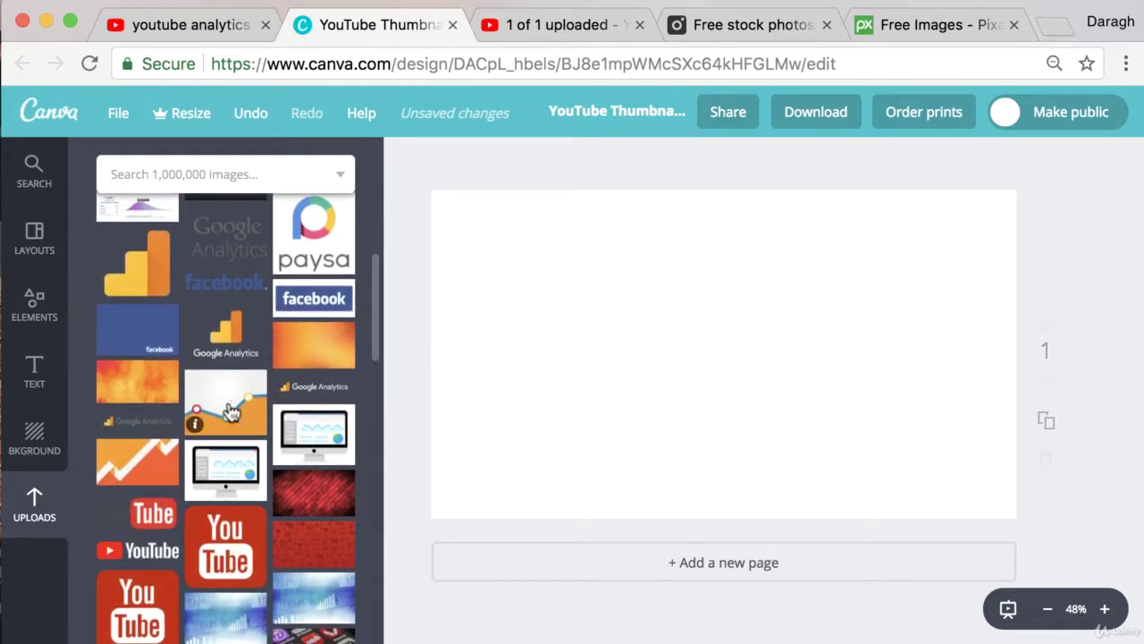
drag(248, 406, 605, 358)
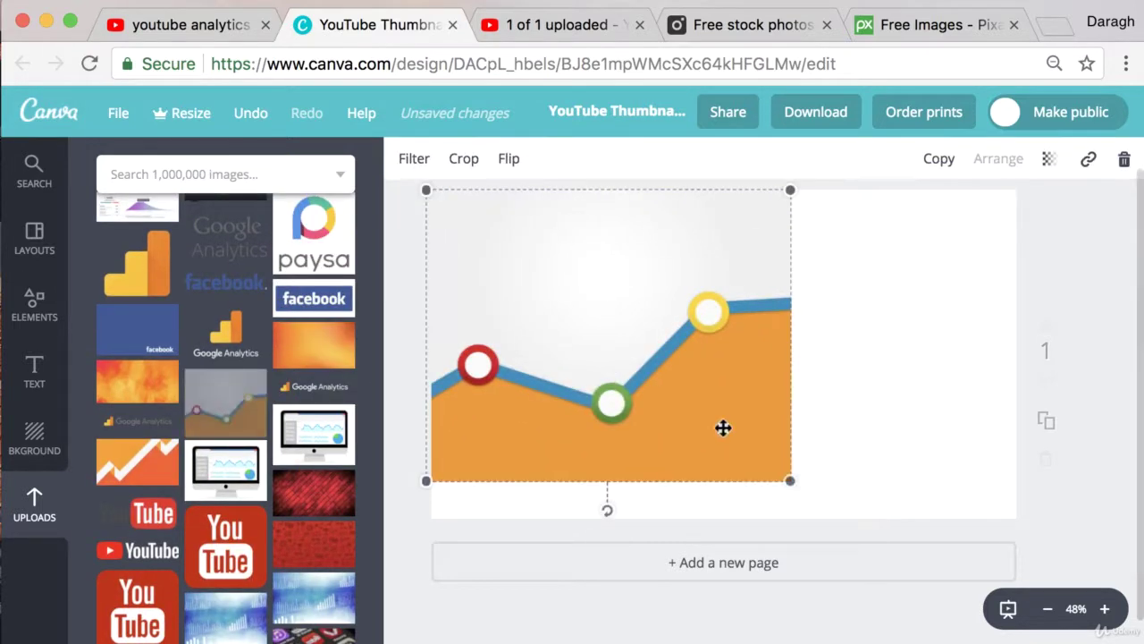
drag(791, 484, 1042, 521)
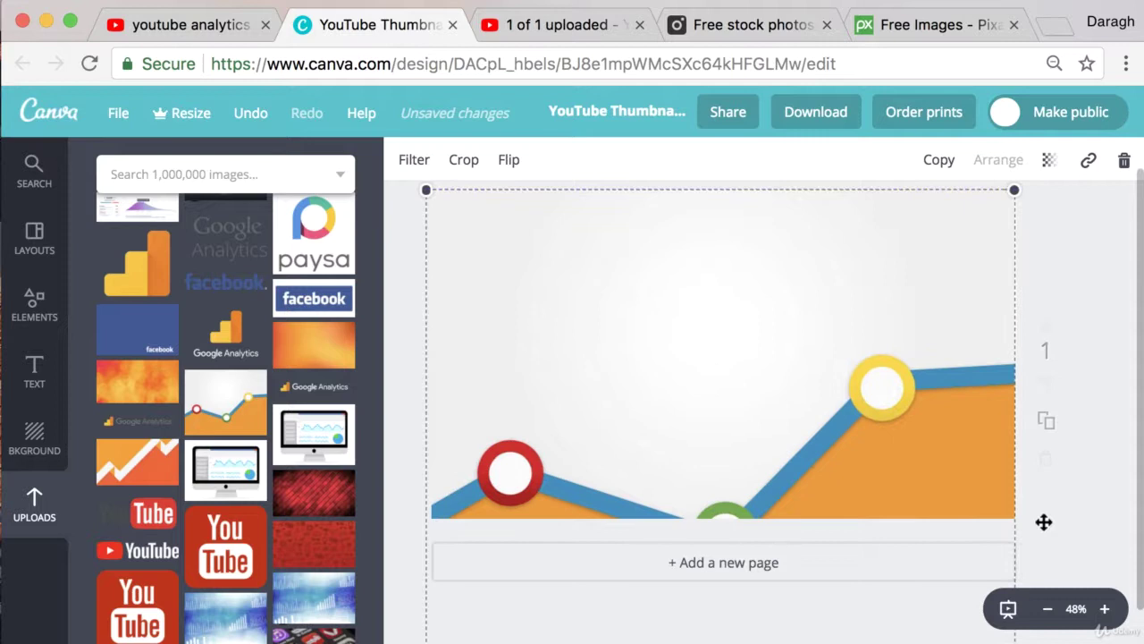
drag(670, 422, 664, 286)
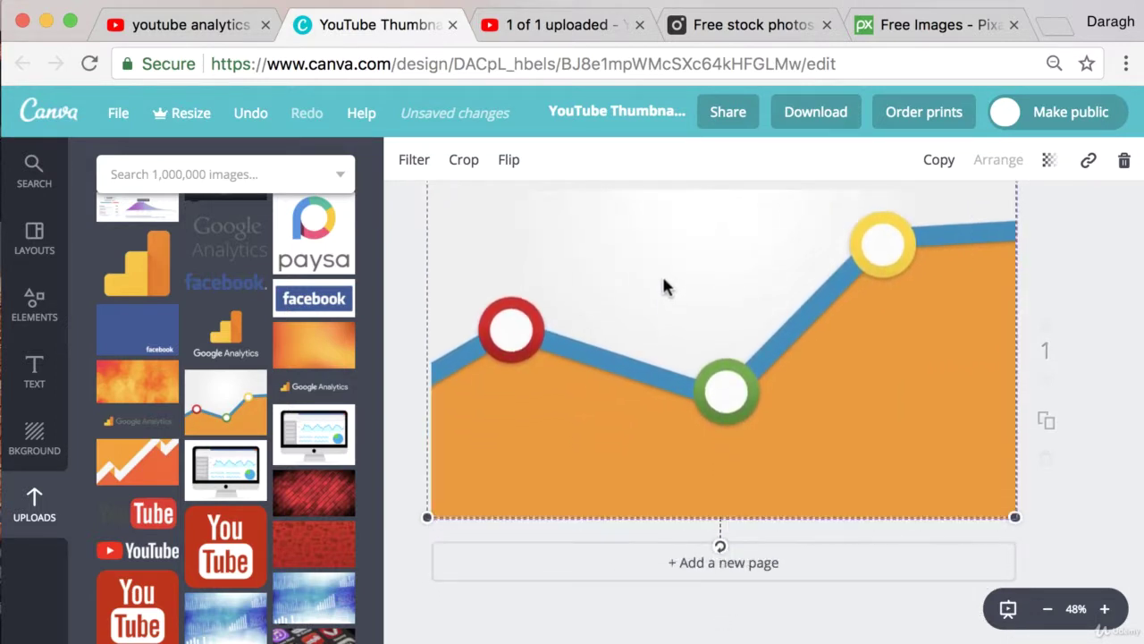
click(1047, 608)
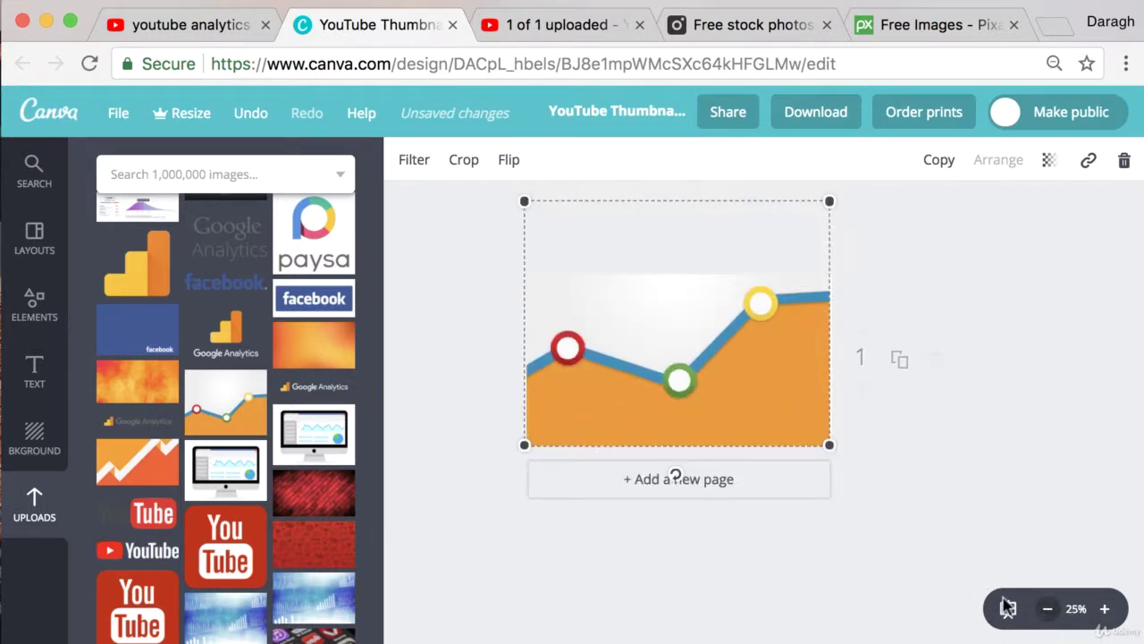
drag(662, 352, 715, 407)
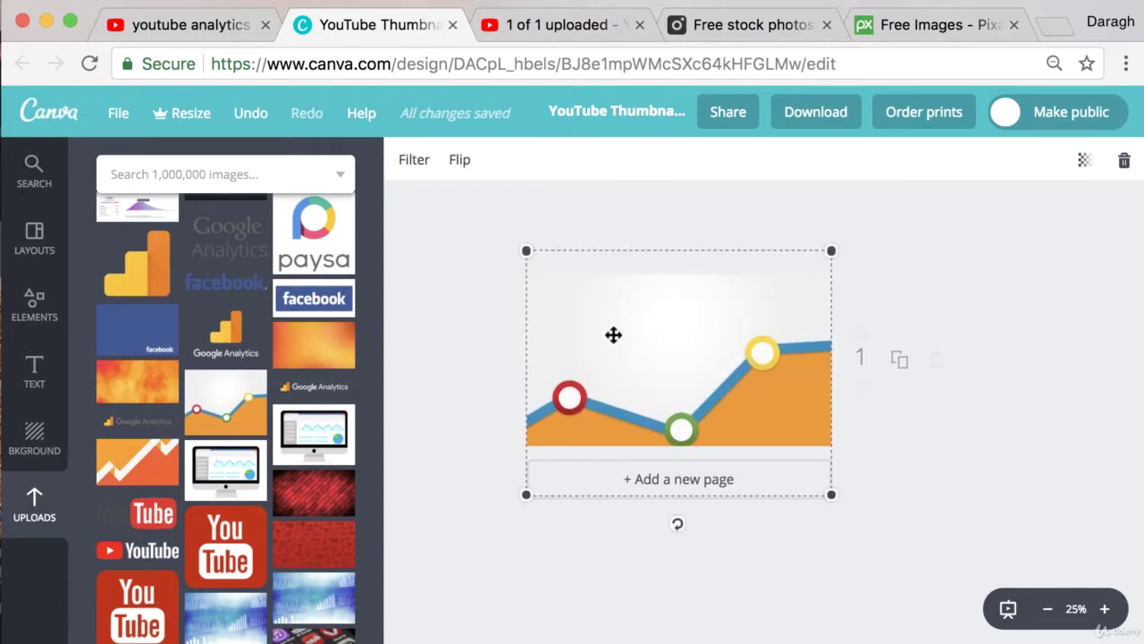
drag(662, 378, 662, 373)
click(464, 372)
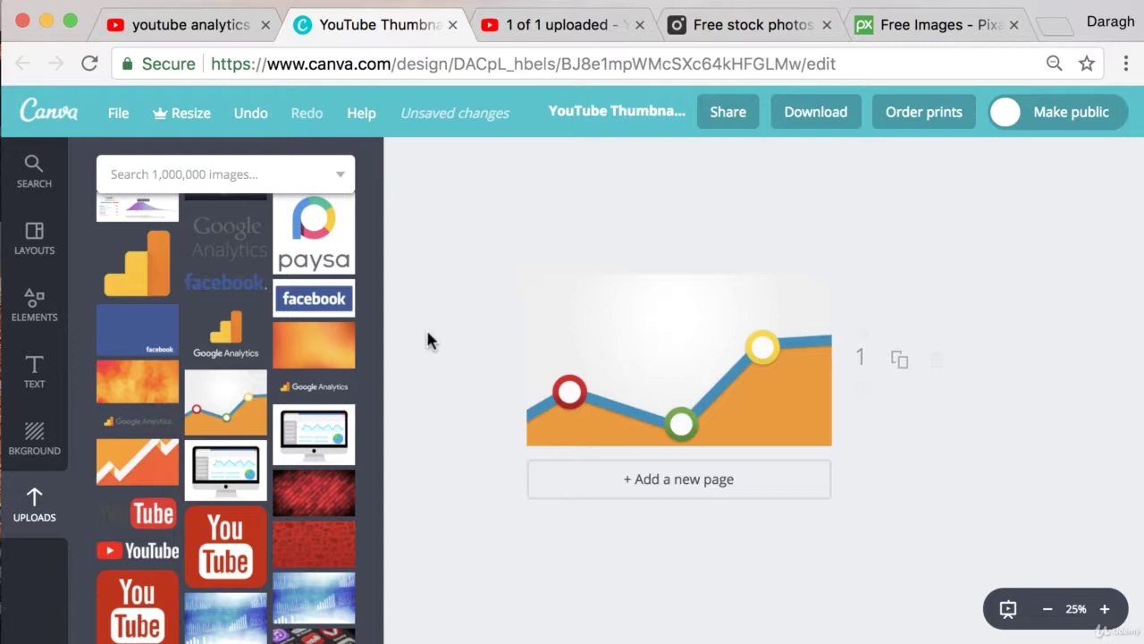
Step: Scroll through the 'youtube analytics' search results to study example analytics thumbnails
click(200, 27)
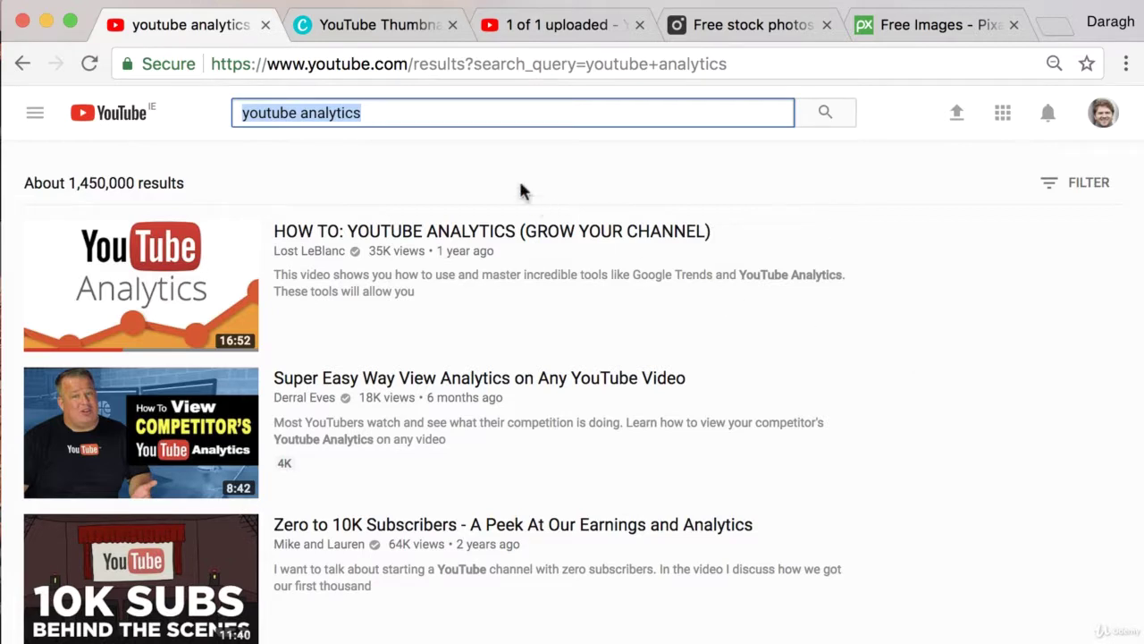
drag(374, 115, 242, 116)
click(1040, 379)
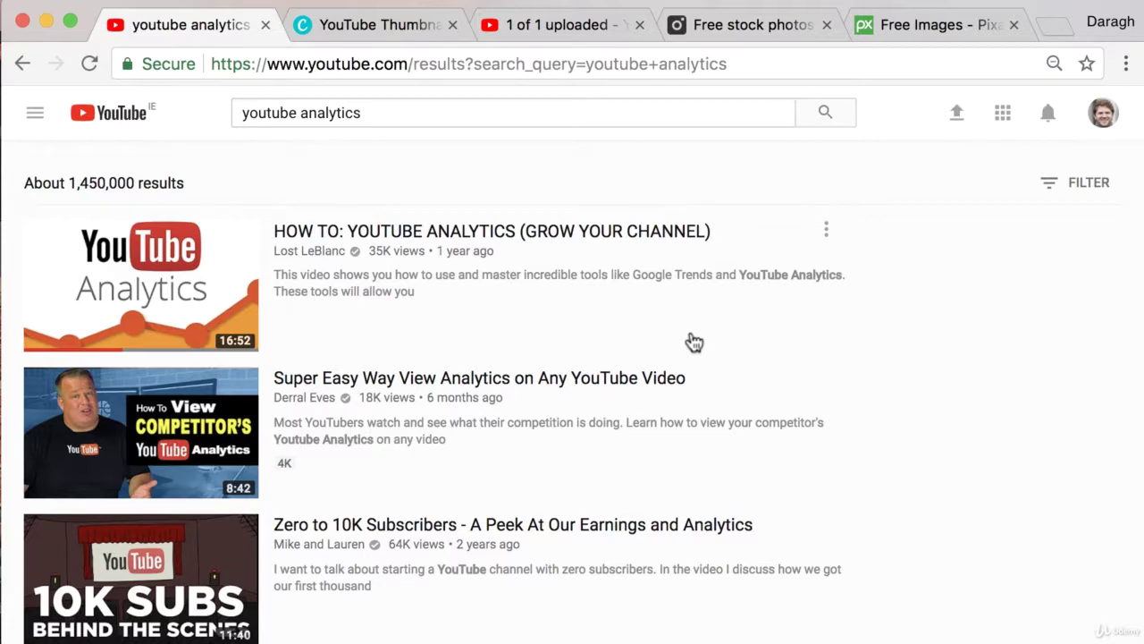
scroll(435, 435, down, 5)
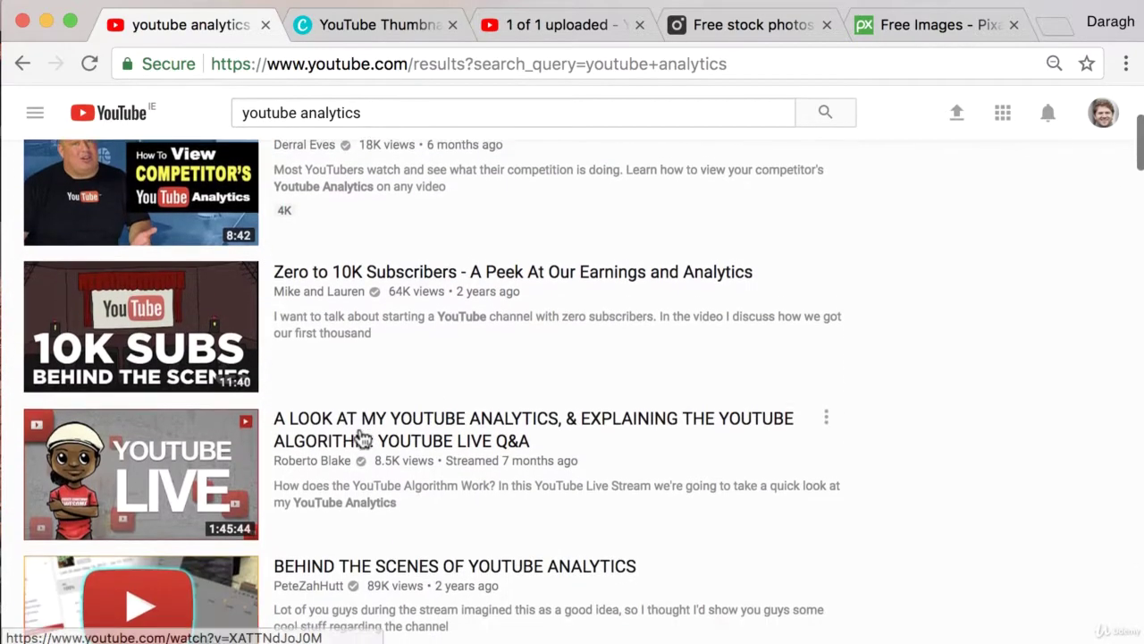
scroll(298, 383, down, 2)
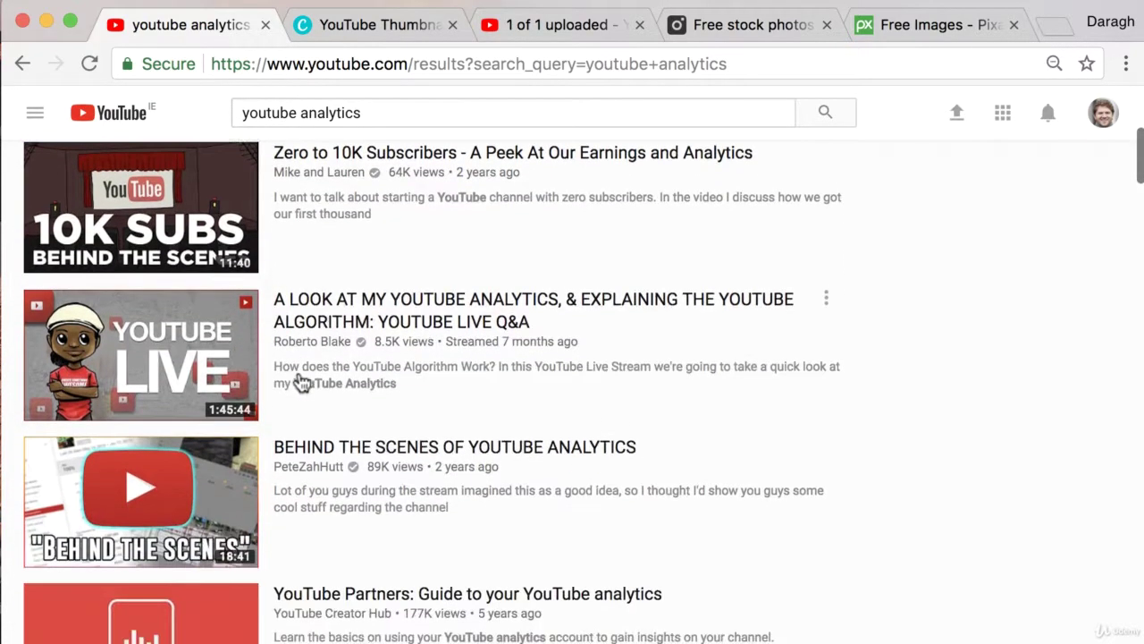
scroll(347, 393, down, 5)
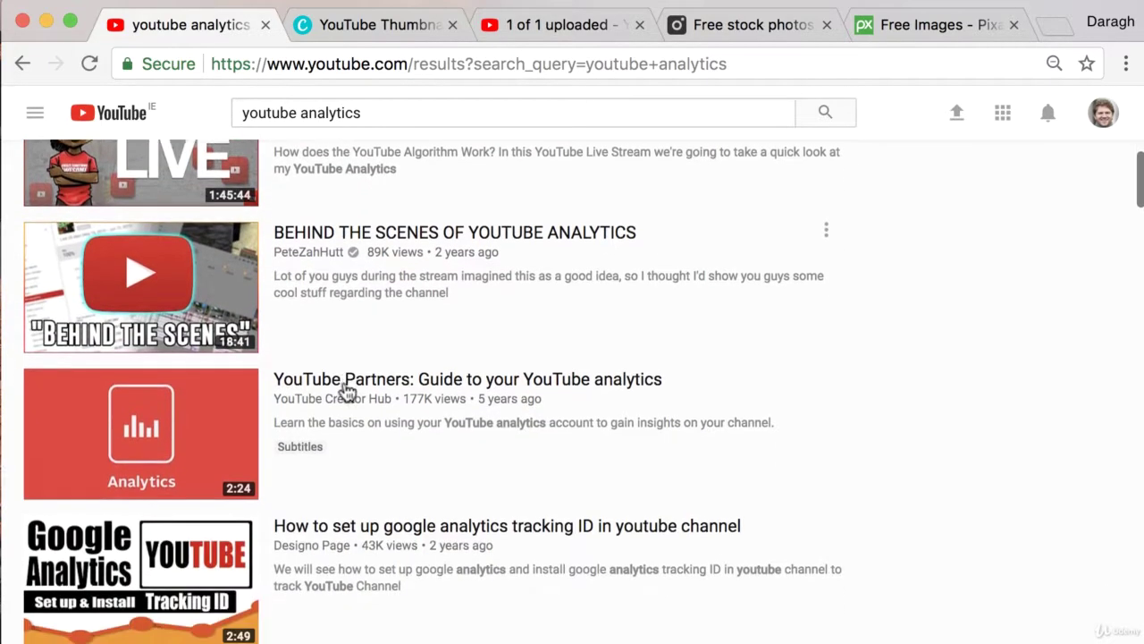
scroll(659, 408, down, 3)
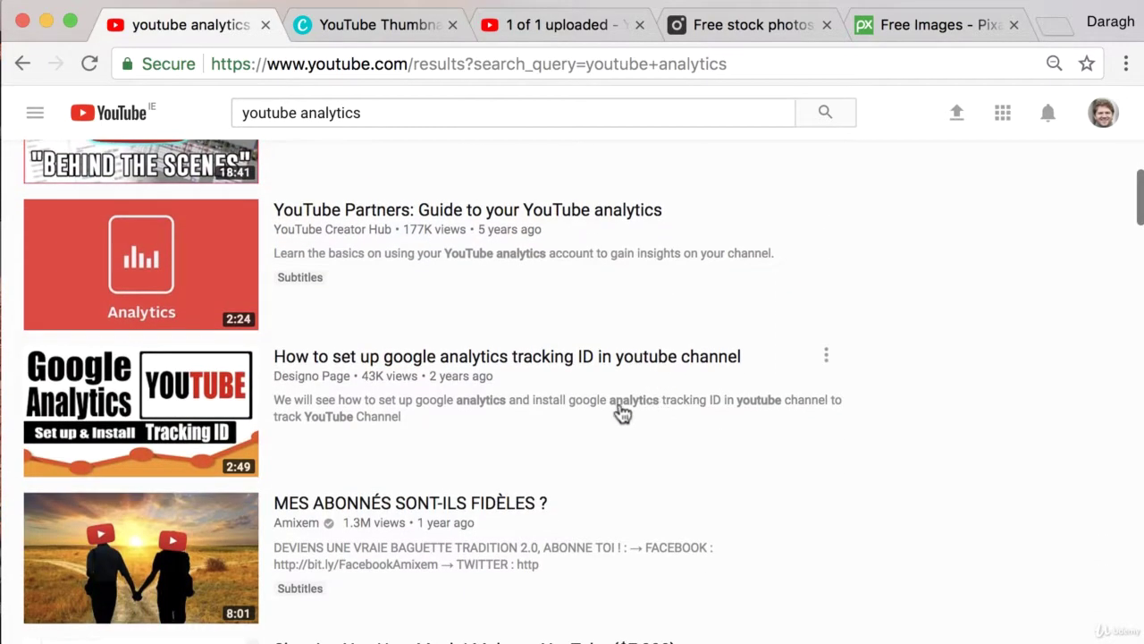
scroll(282, 427, down, 5)
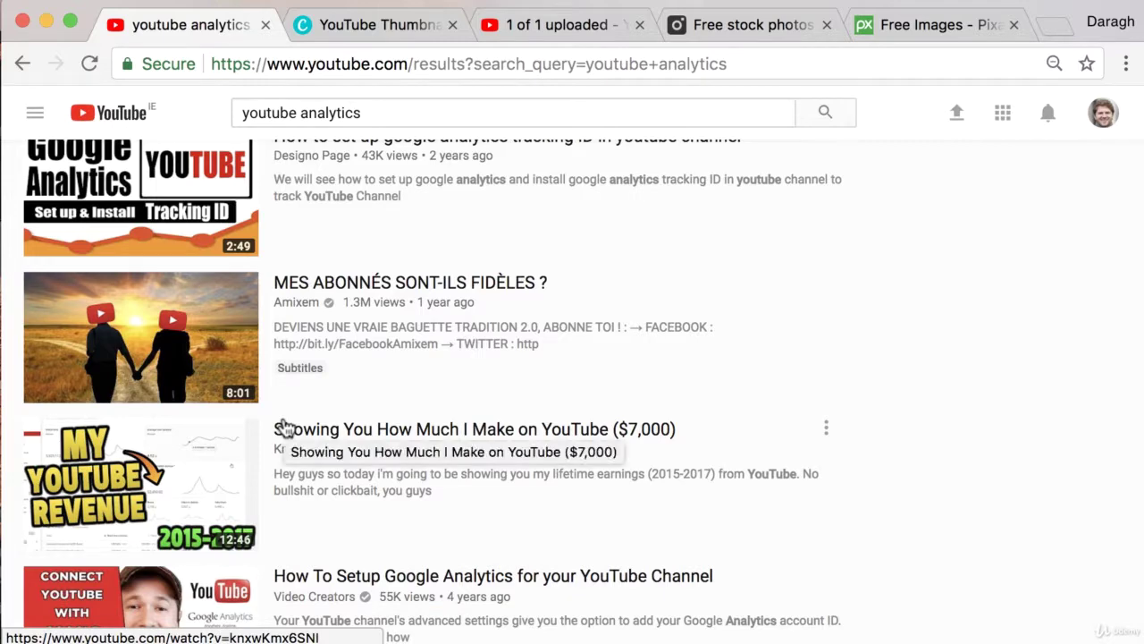
scroll(283, 426, up, 15)
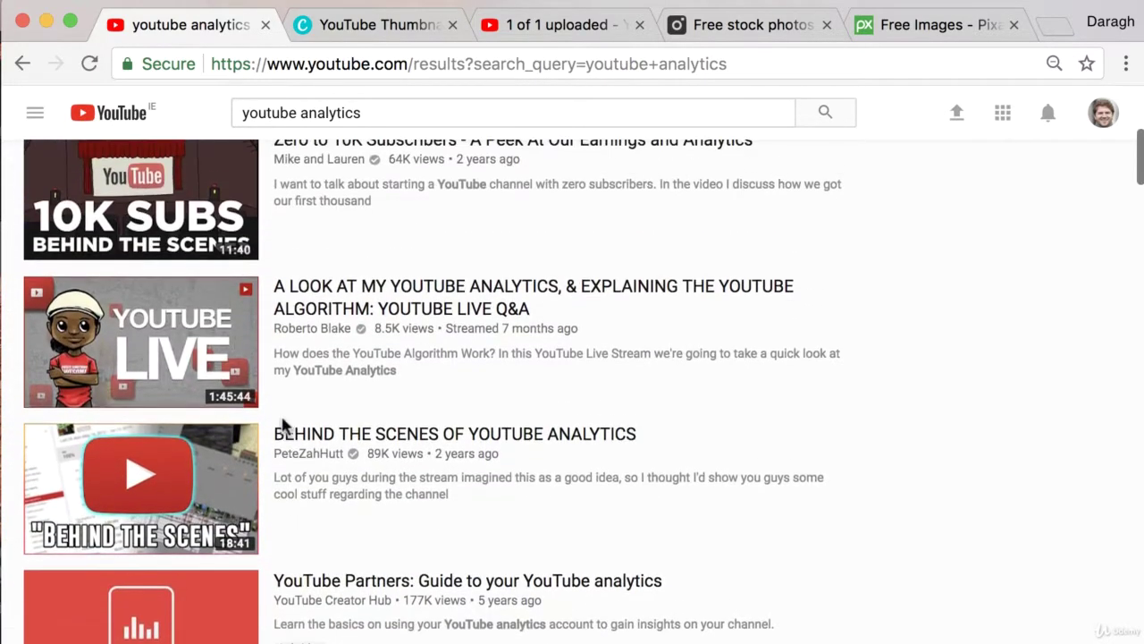
scroll(272, 402, up, 3)
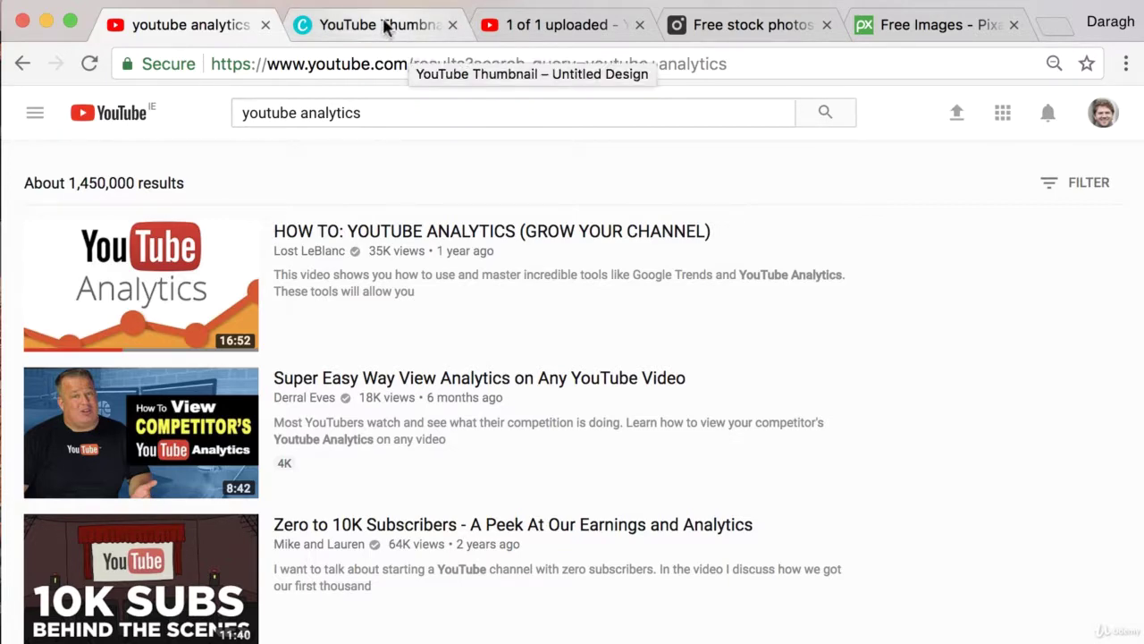
Step: Add the YouTube logo from Uploads to the top-left corner, resized to sit above the chart
click(386, 26)
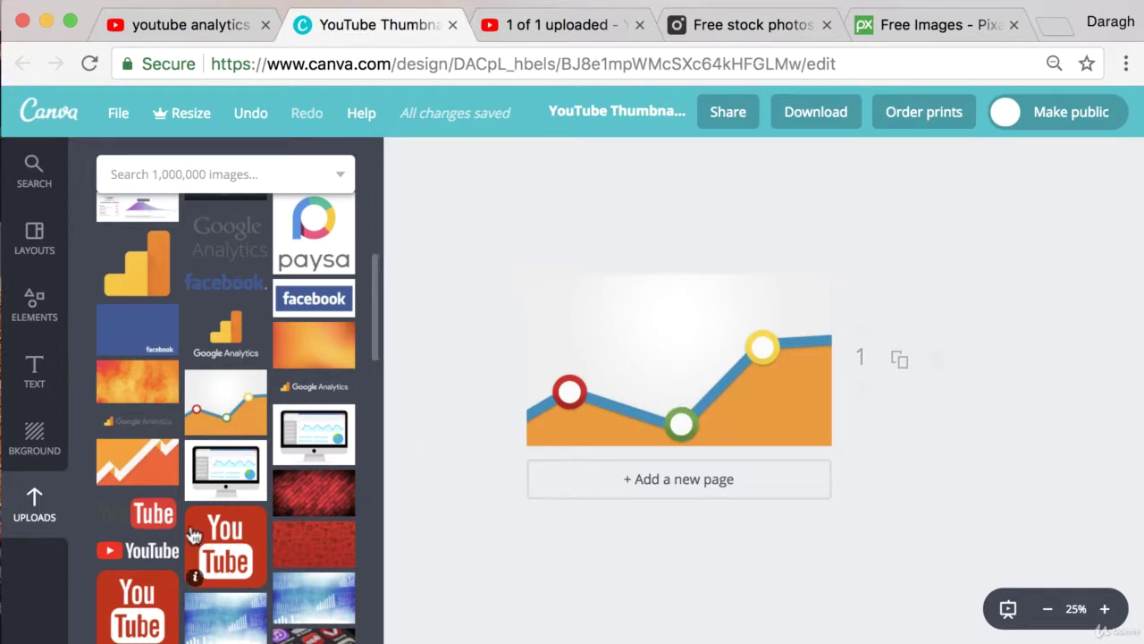
drag(152, 529, 619, 318)
click(668, 328)
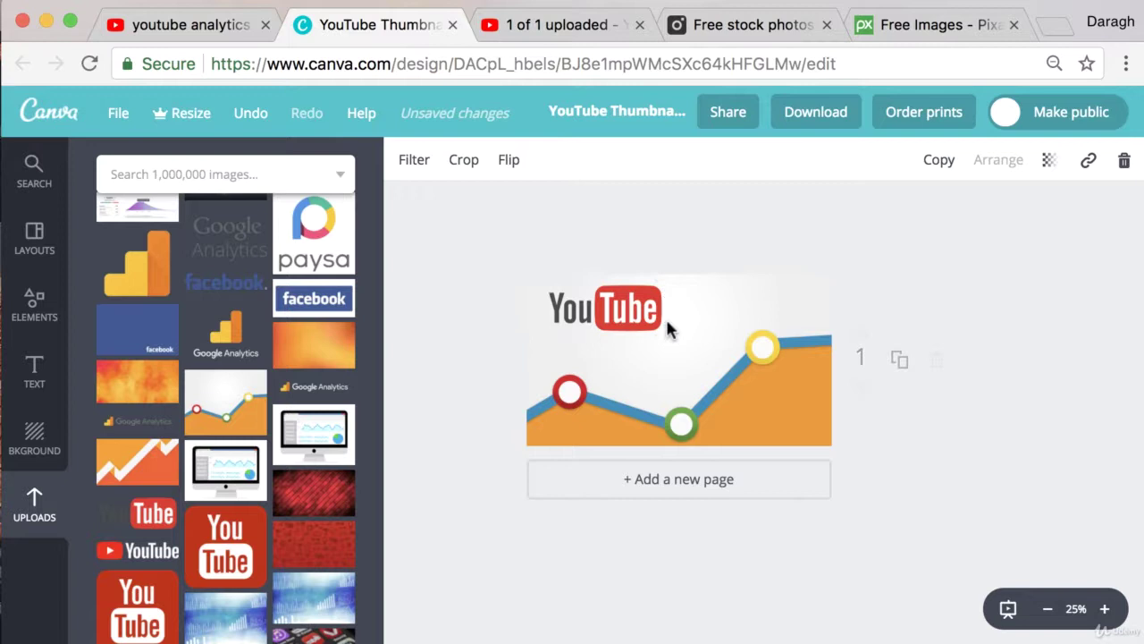
click(656, 324)
drag(664, 333, 617, 324)
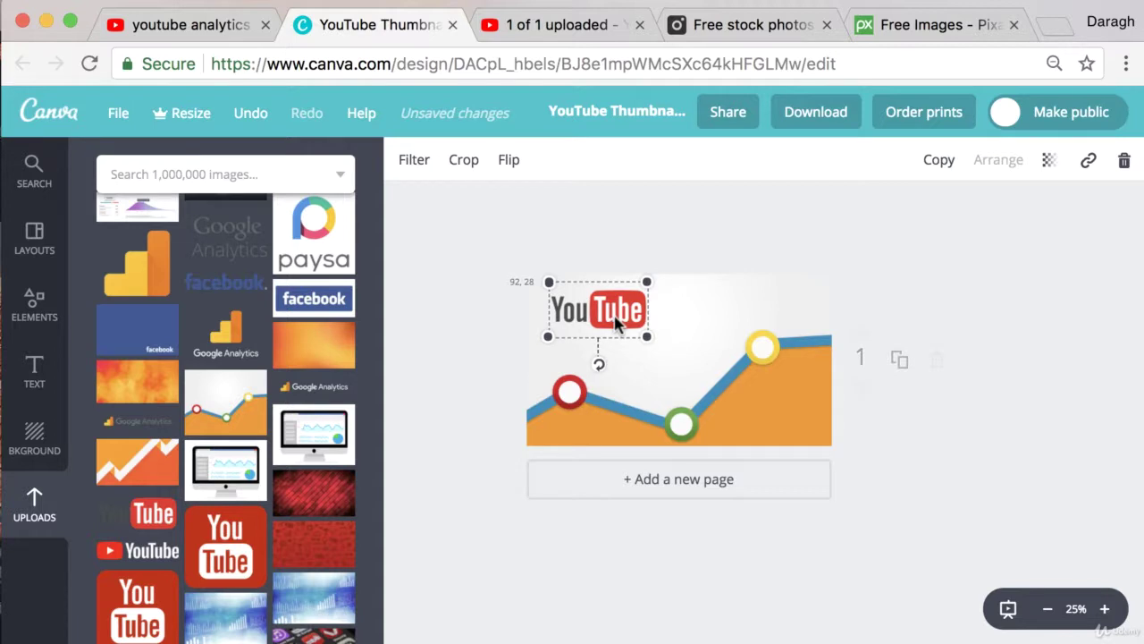
click(478, 324)
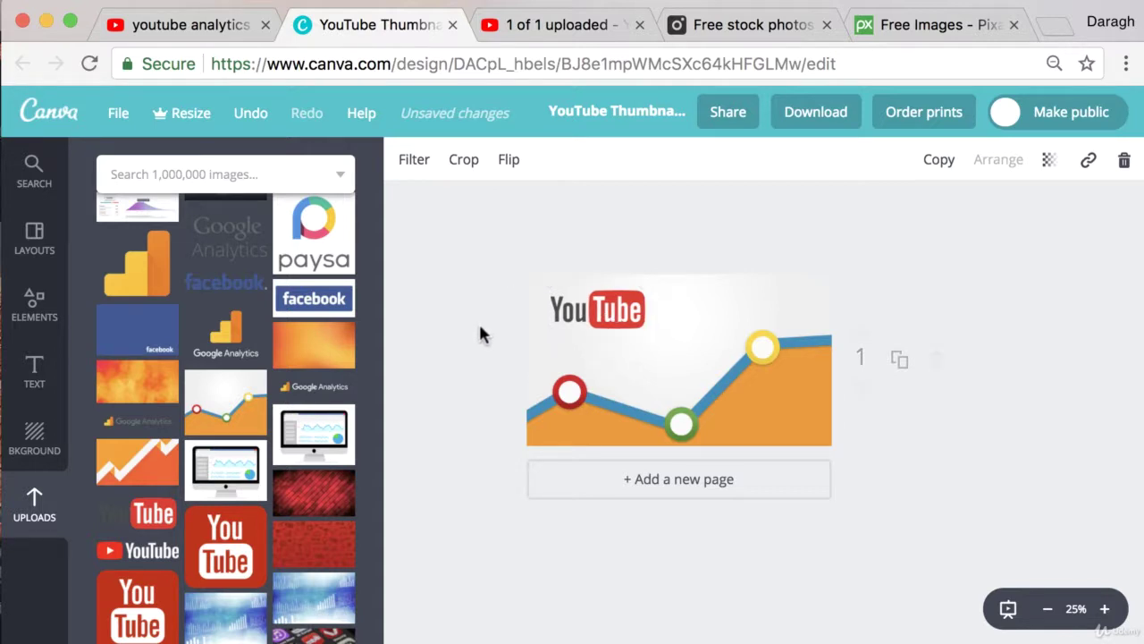
click(594, 315)
drag(642, 336, 656, 343)
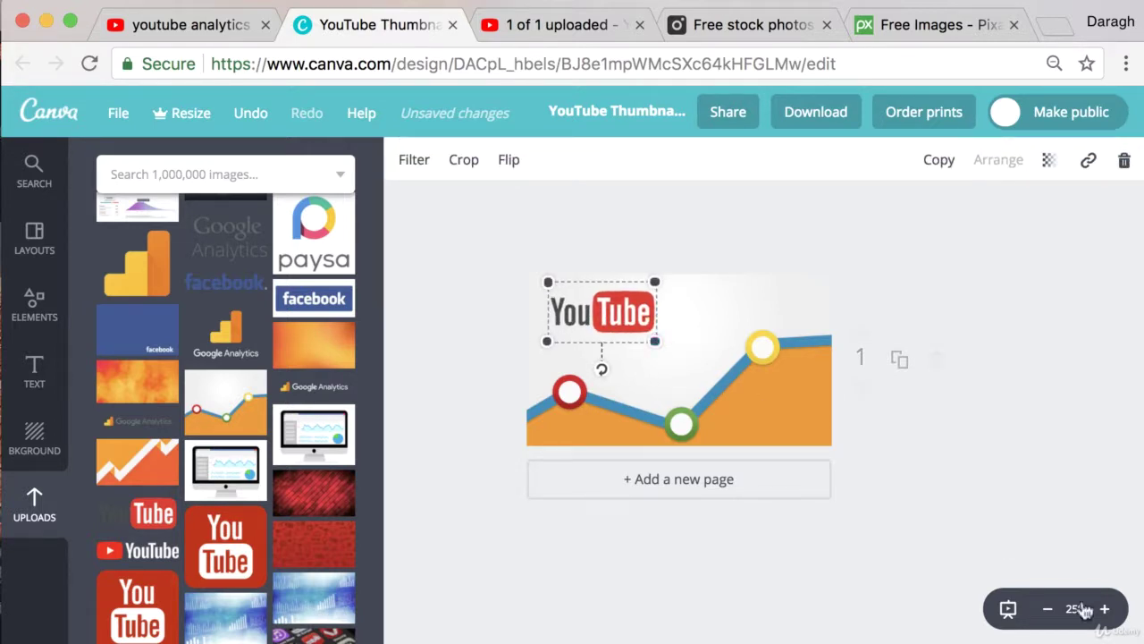
click(1104, 609)
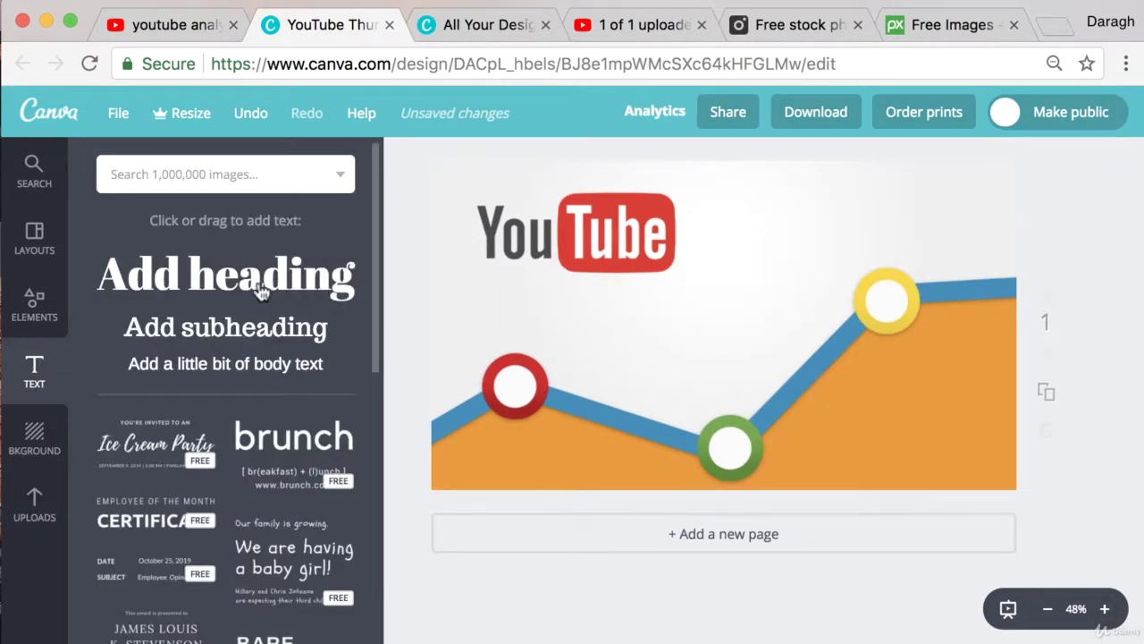
Step: Add a heading below the YouTube logo reading ANALYTICS
drag(261, 291, 650, 333)
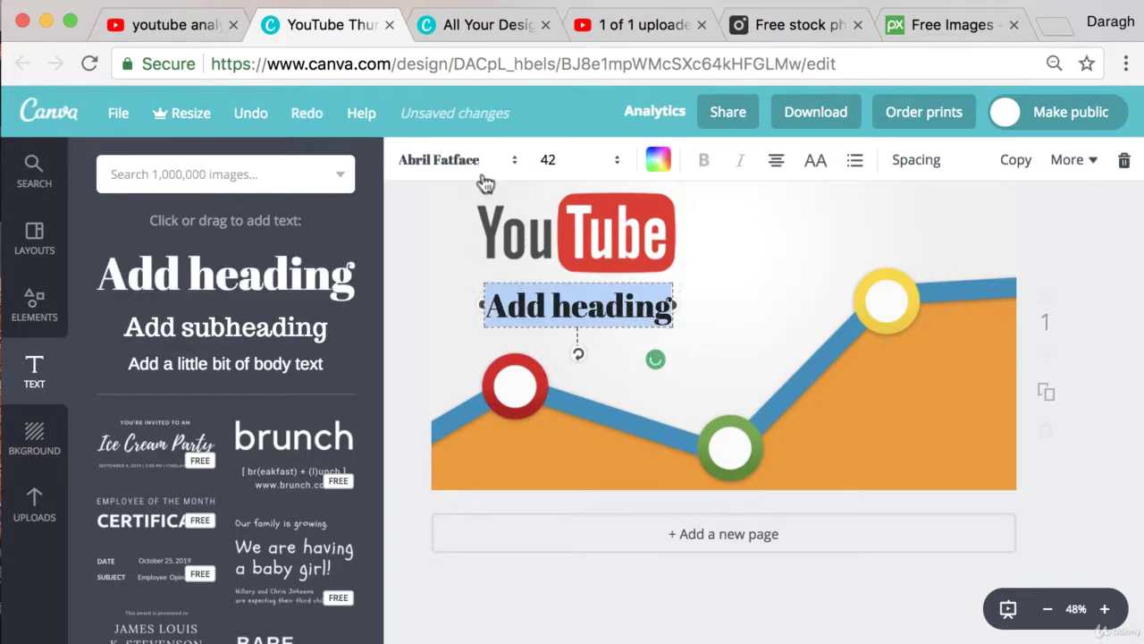
click(569, 309)
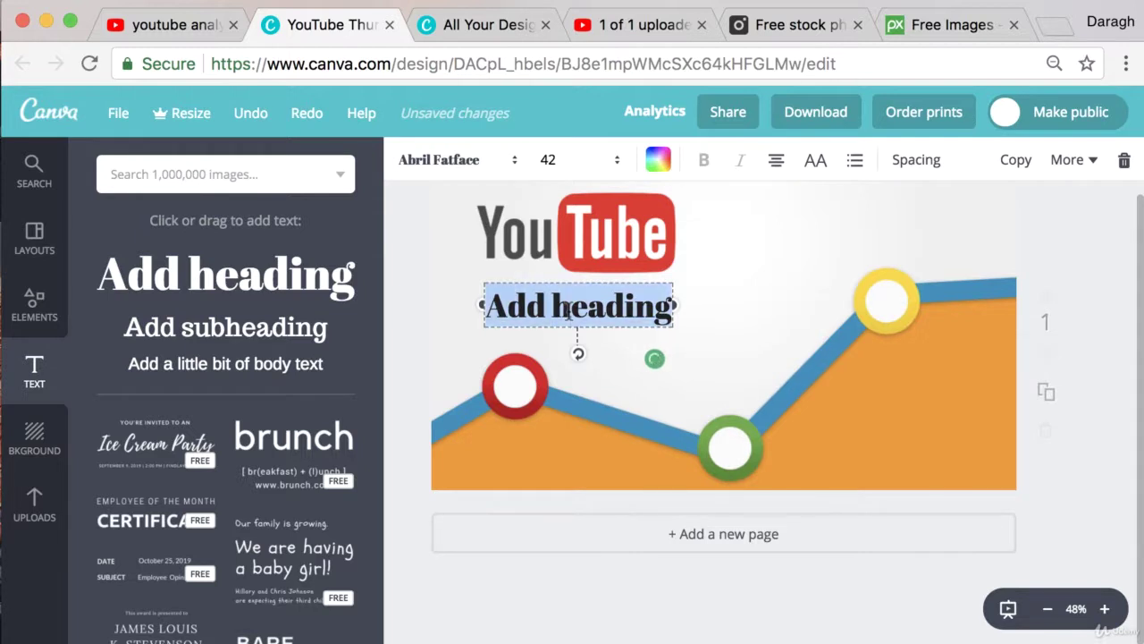
text(An)
key(BackSpace)
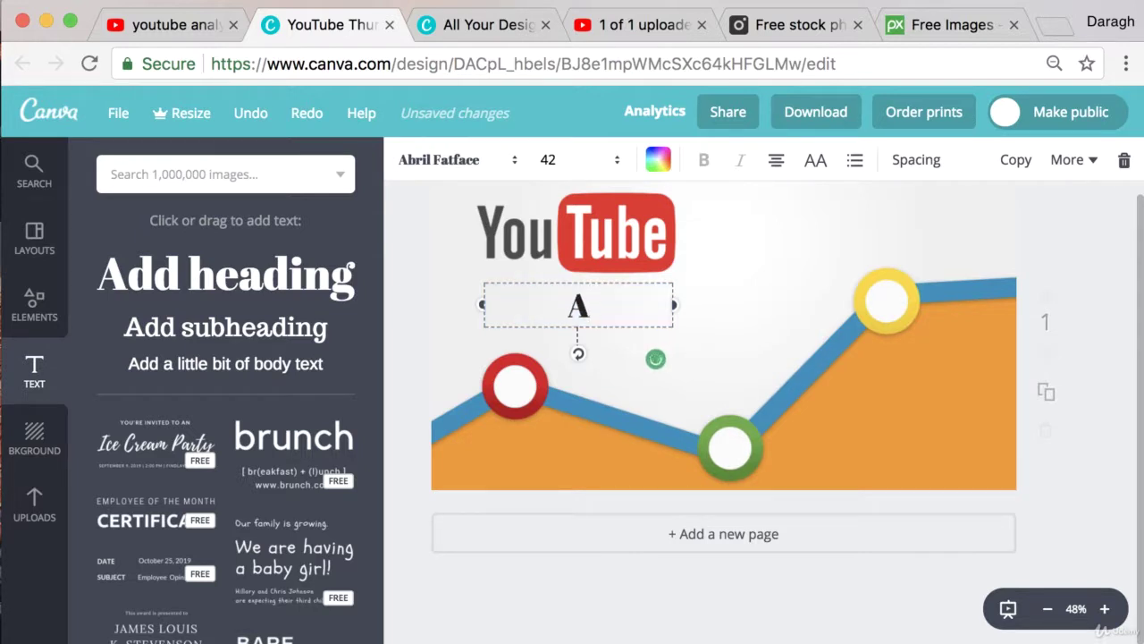
text(NALYTICS)
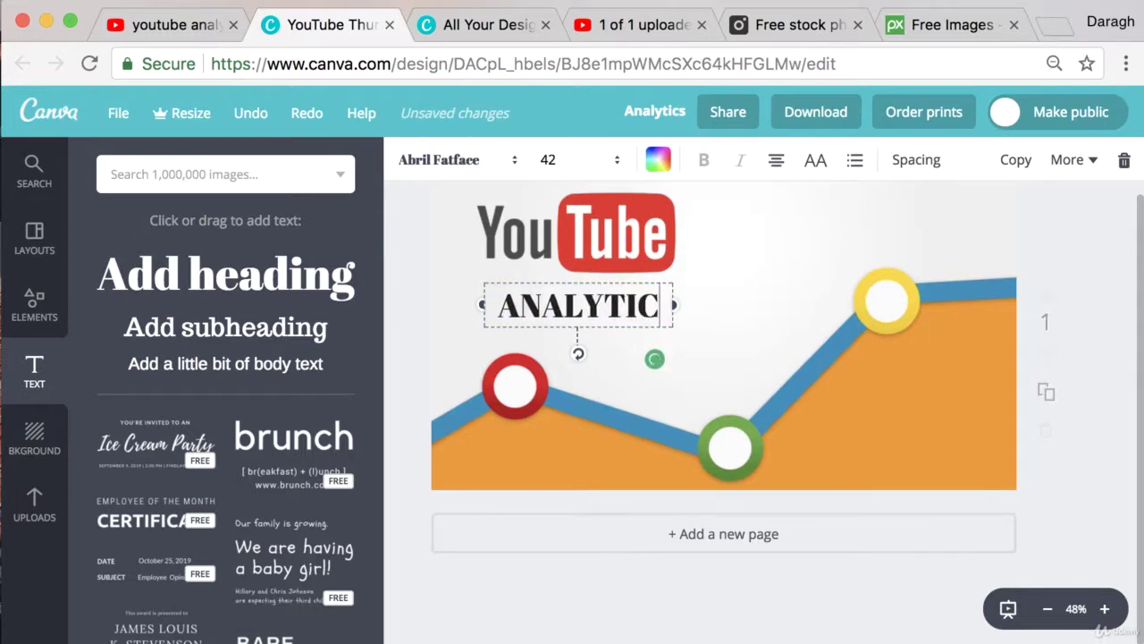
click(463, 312)
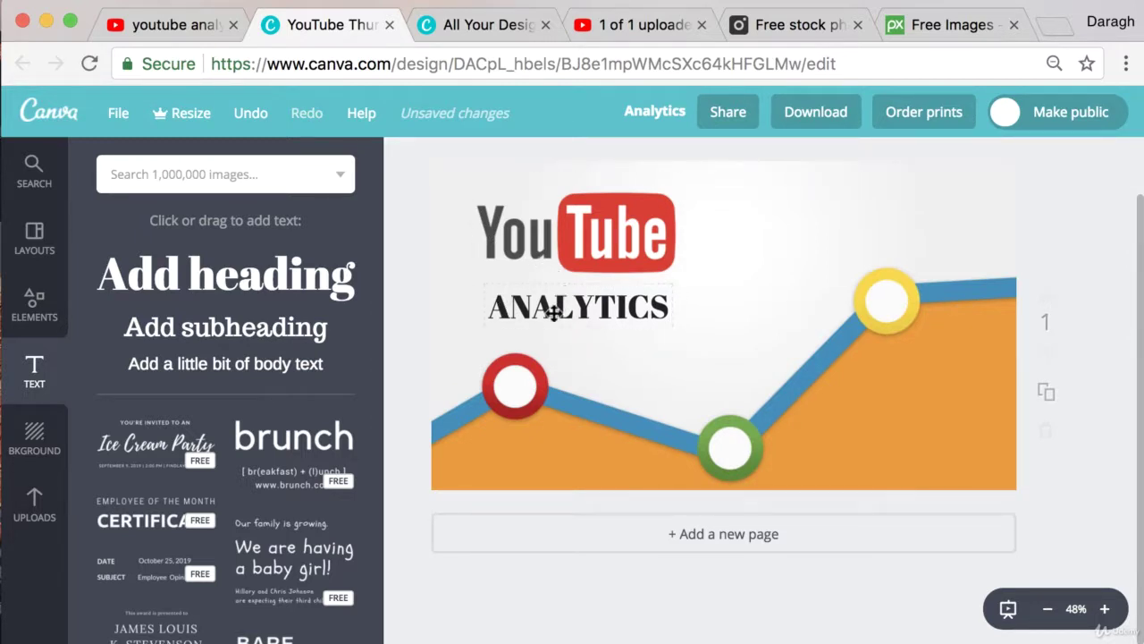
Step: Set the ANALYTICS heading font size to 56
double_click(554, 309)
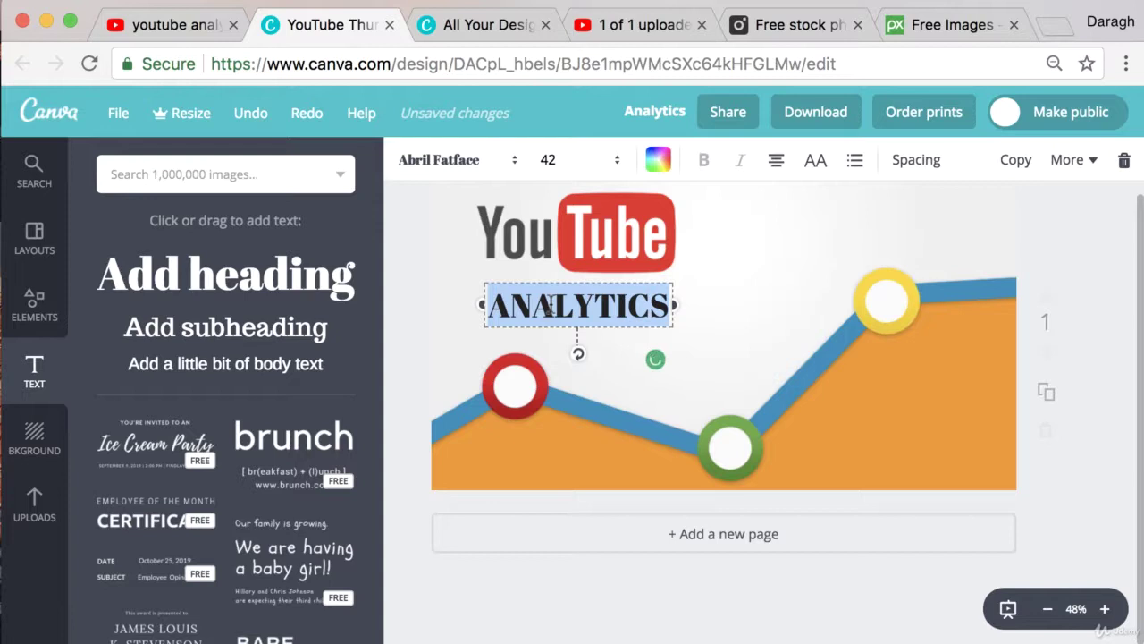
click(617, 159)
click(588, 438)
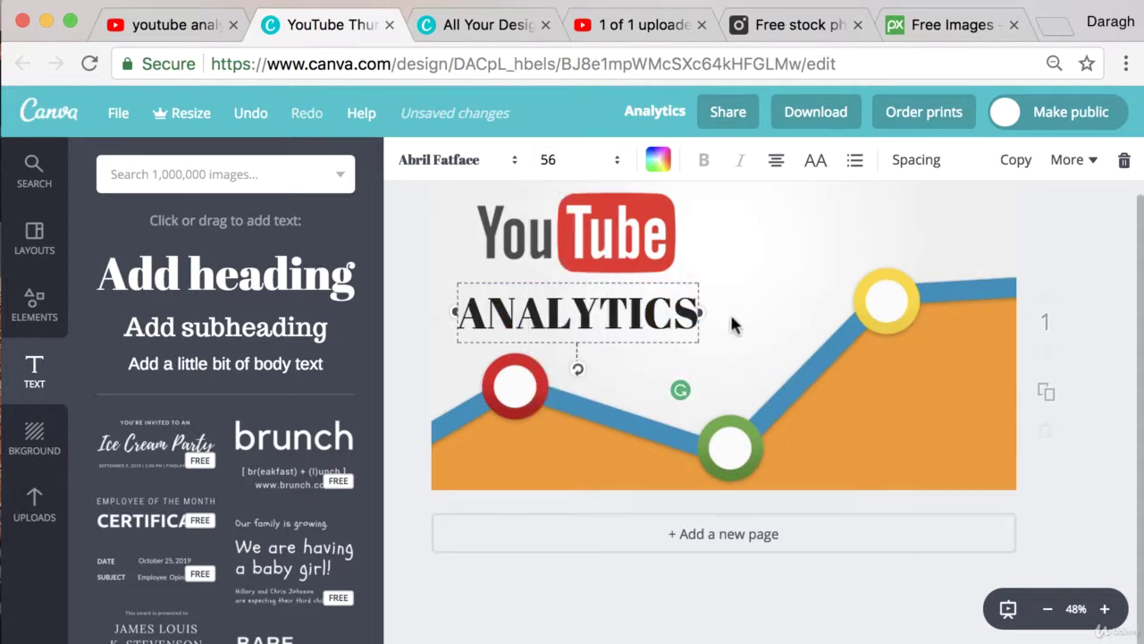
click(733, 324)
Step: Enlarge the YouTube logo and move it just above the ANALYTICS heading
click(687, 285)
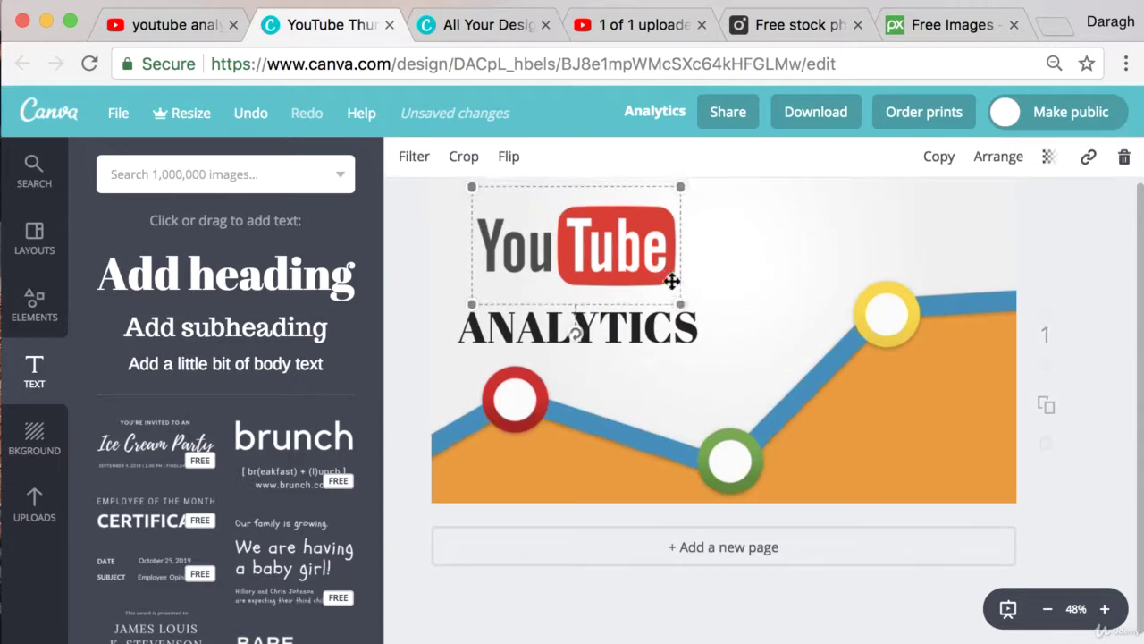
drag(679, 288, 706, 313)
drag(677, 277, 648, 277)
key(Escape)
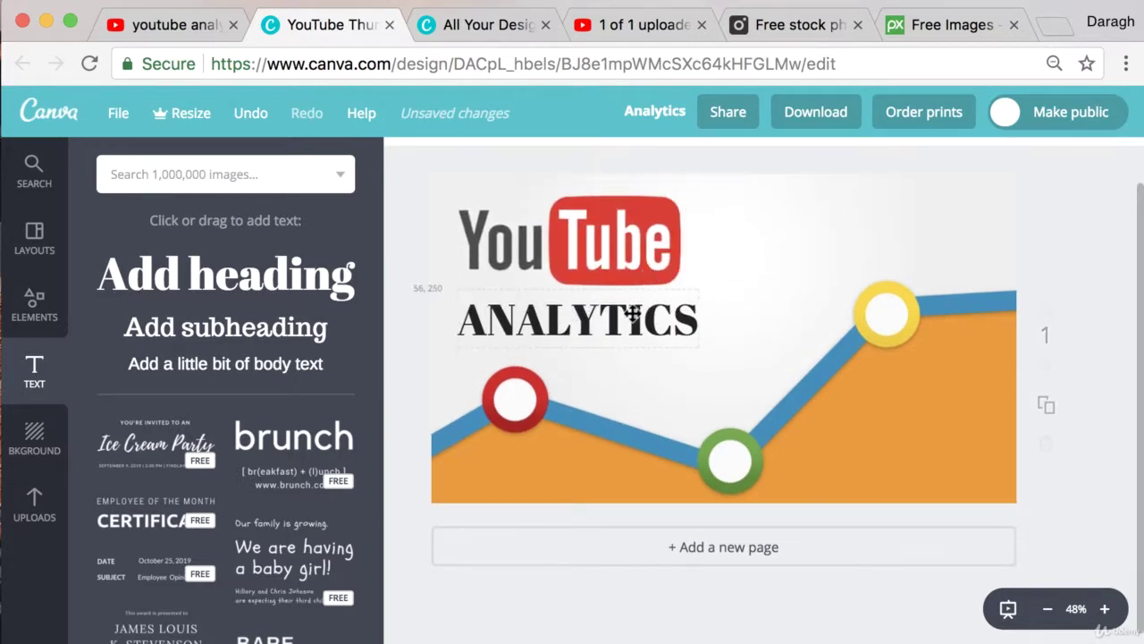
Step: Change the ANALYTICS heading font to Raleway and make it bold
double_click(601, 321)
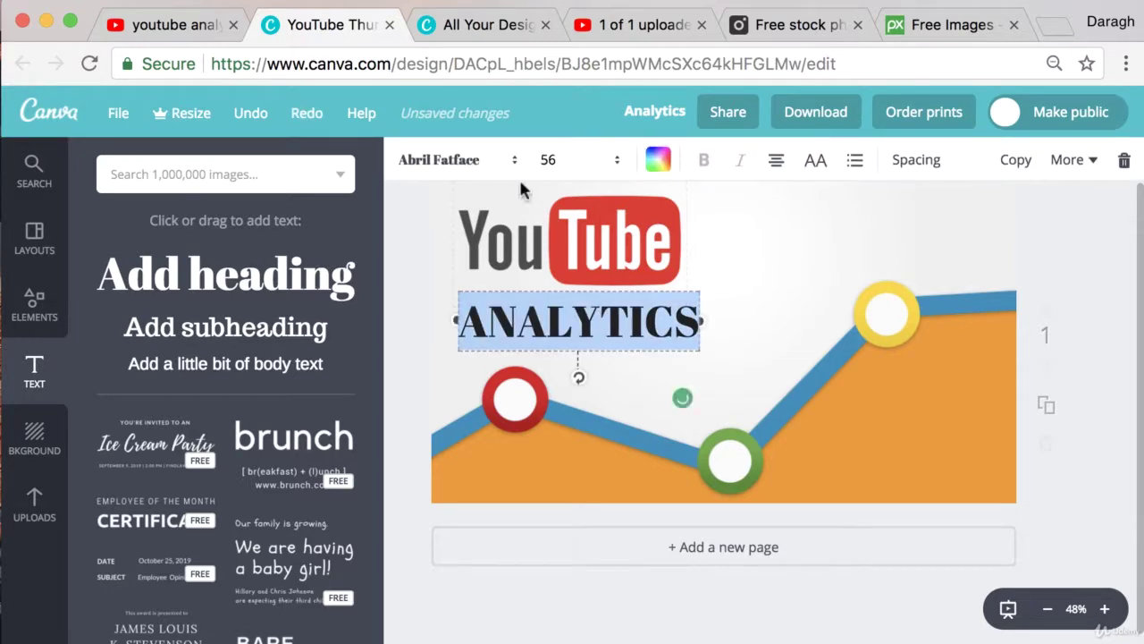
click(465, 162)
scroll(537, 329, down, 2)
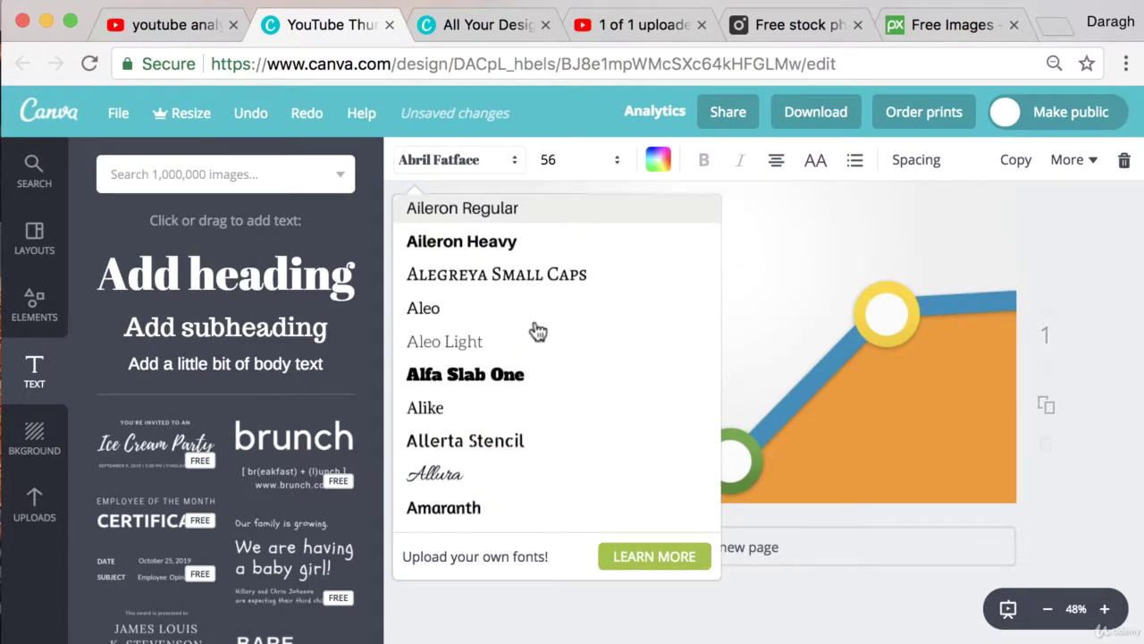
scroll(537, 333, down, 12)
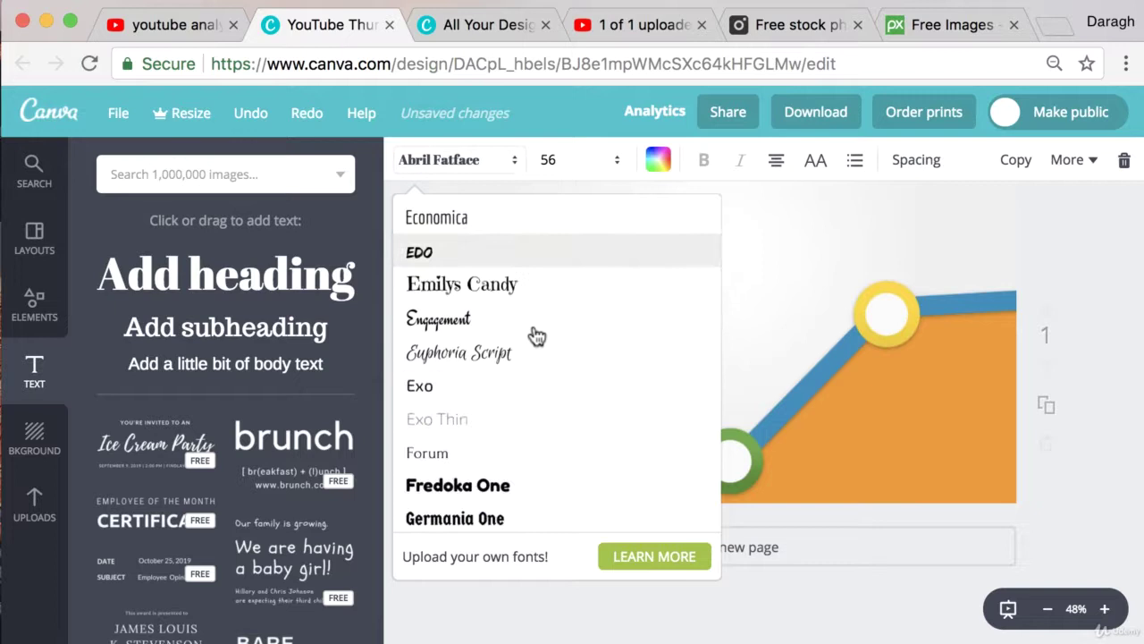
scroll(537, 335, down, 10)
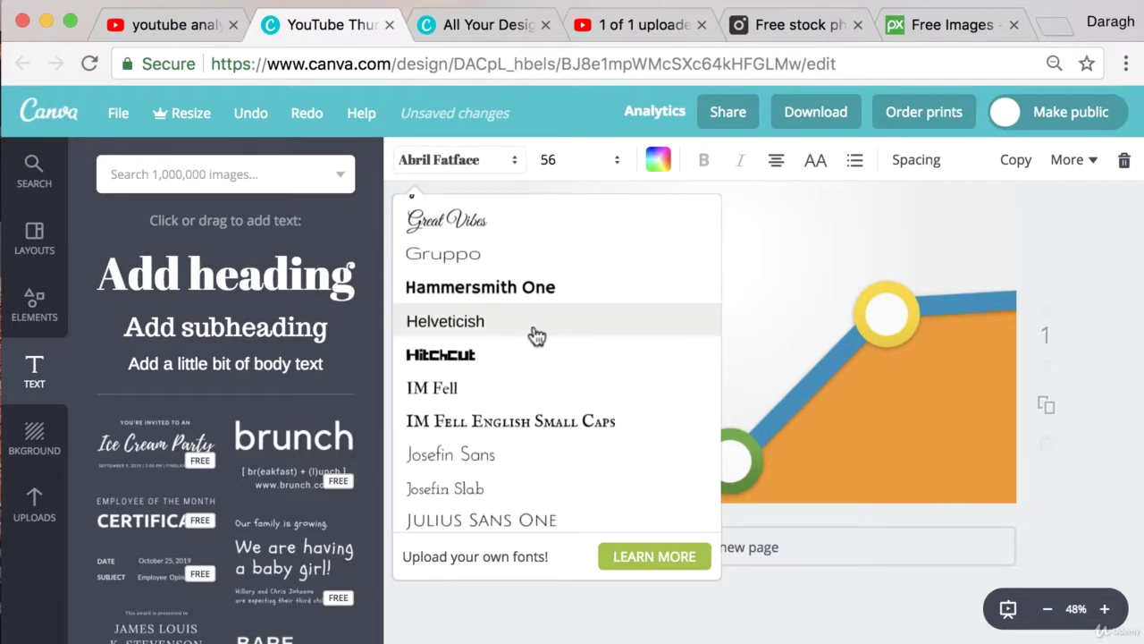
scroll(538, 335, down, 10)
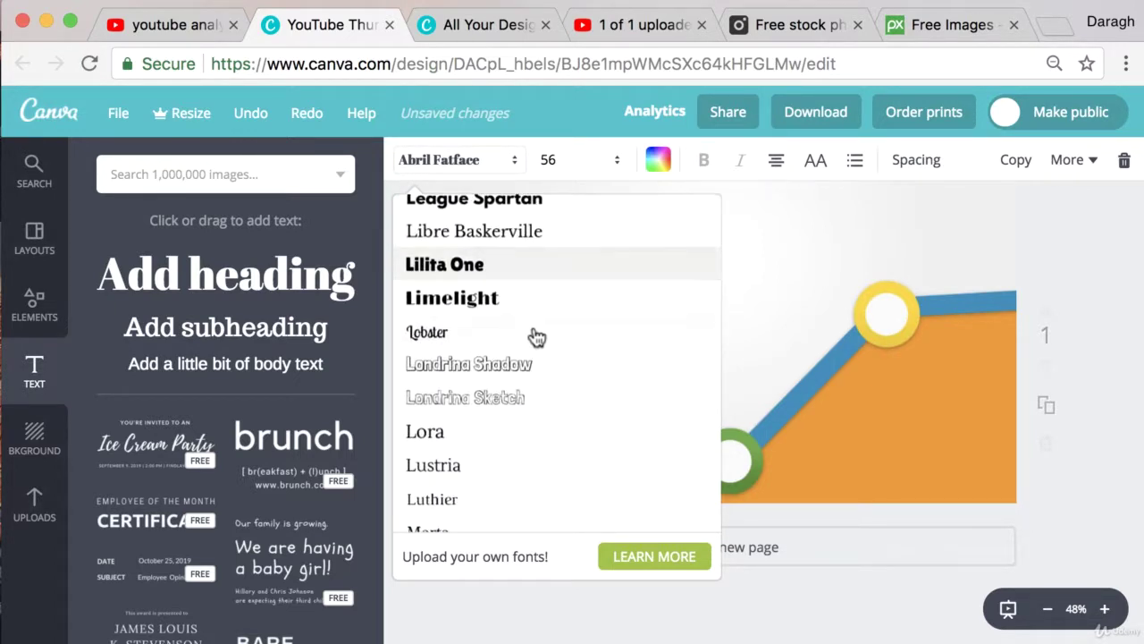
scroll(538, 336, down, 6)
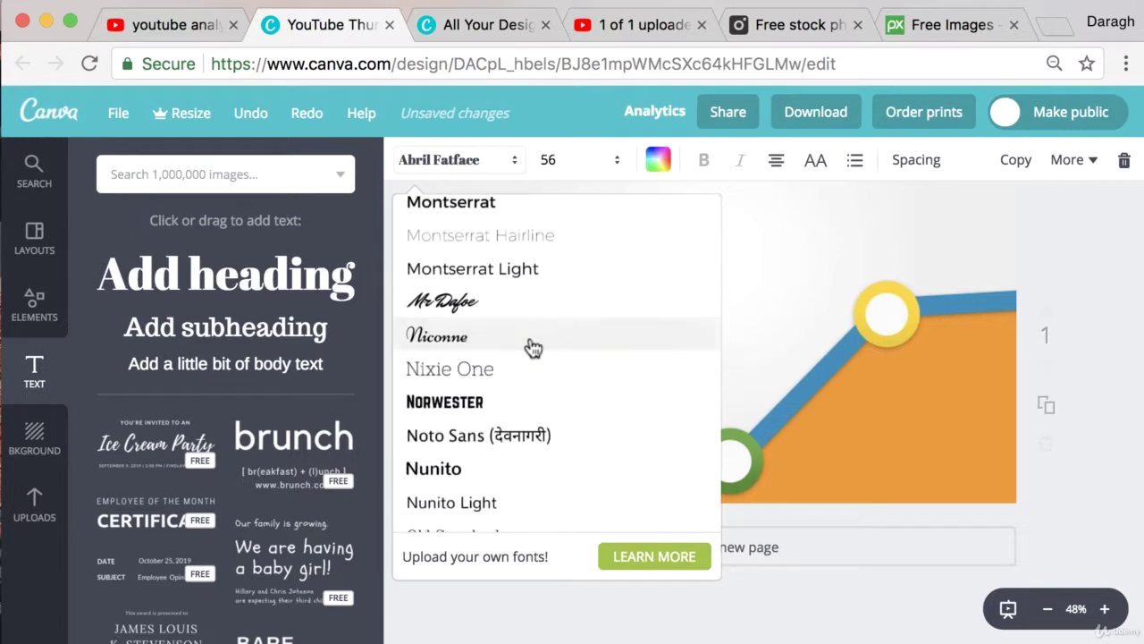
scroll(533, 347, down, 6)
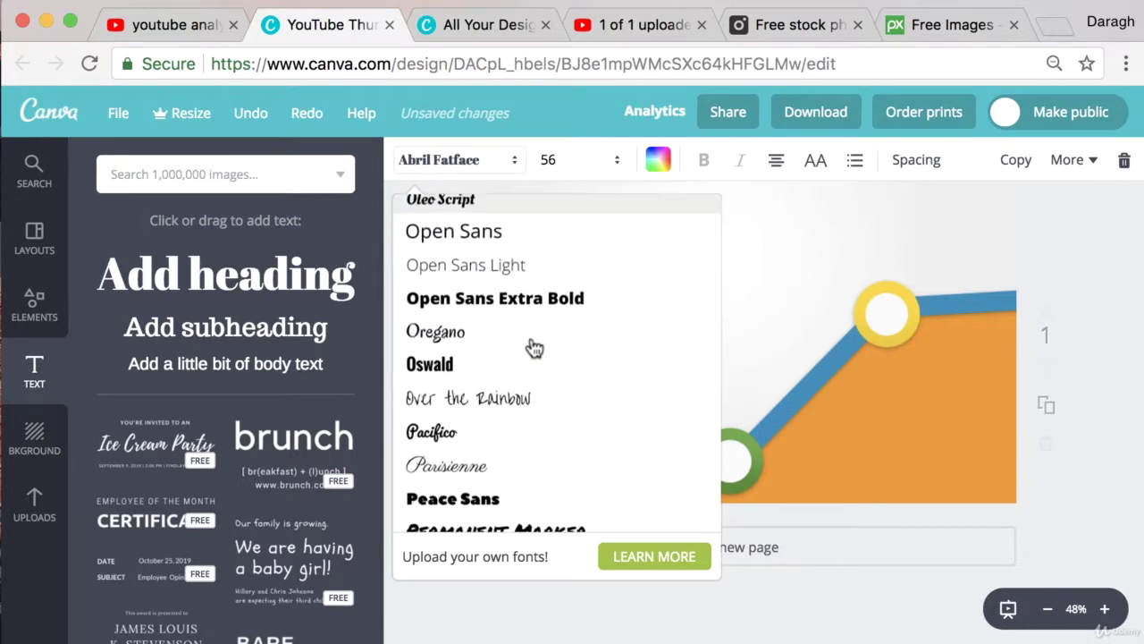
scroll(534, 348, down, 8)
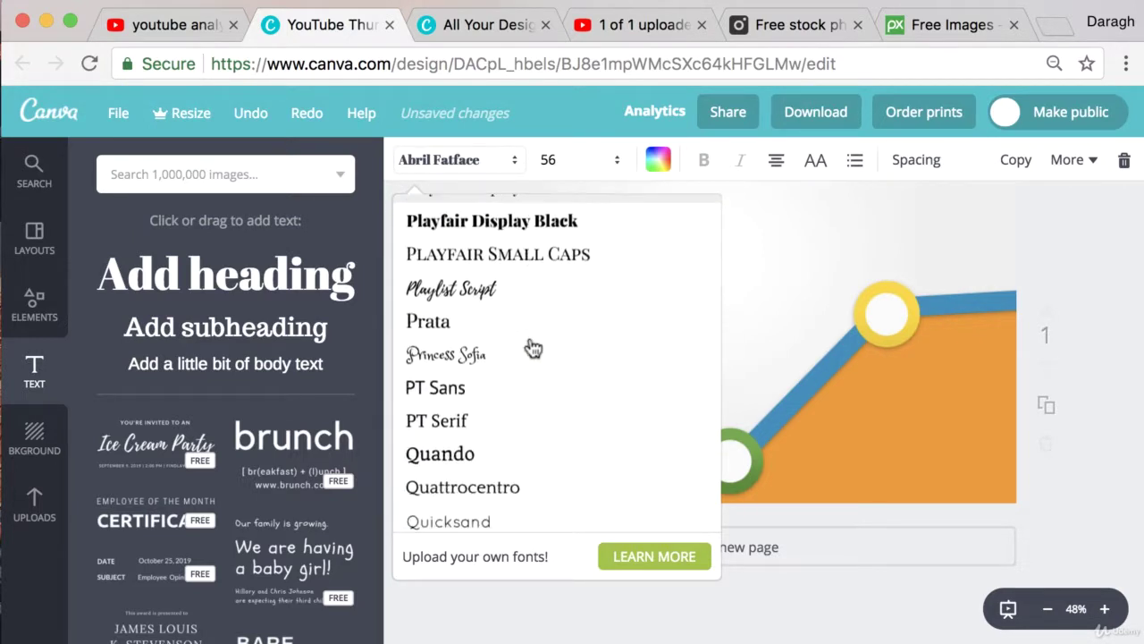
scroll(534, 348, down, 3)
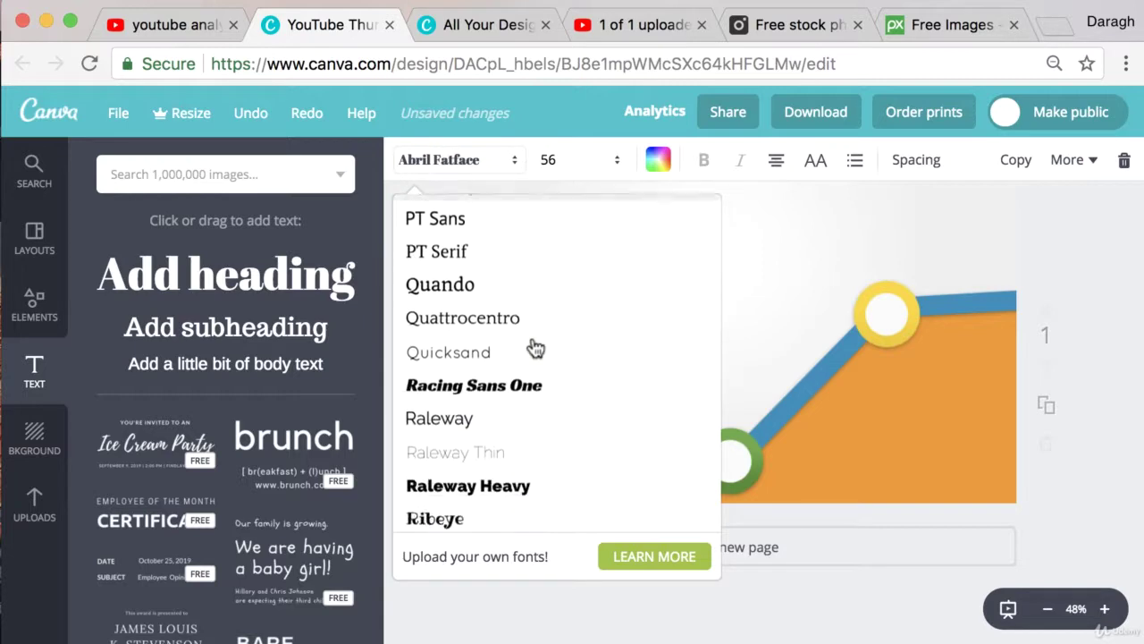
right_click(519, 415)
click(480, 414)
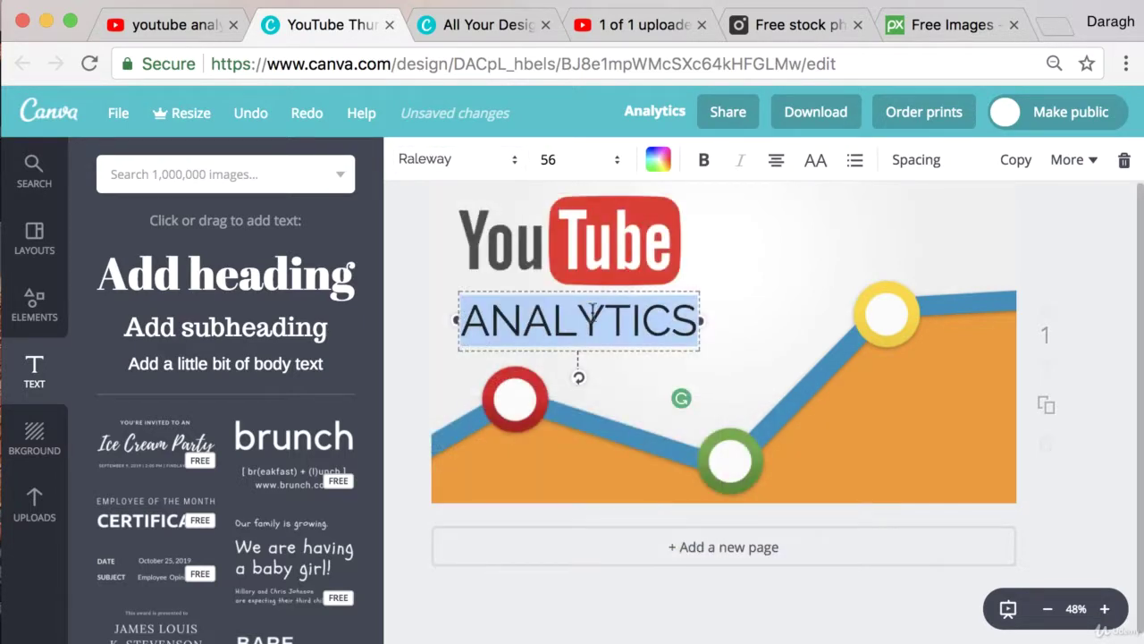
click(705, 163)
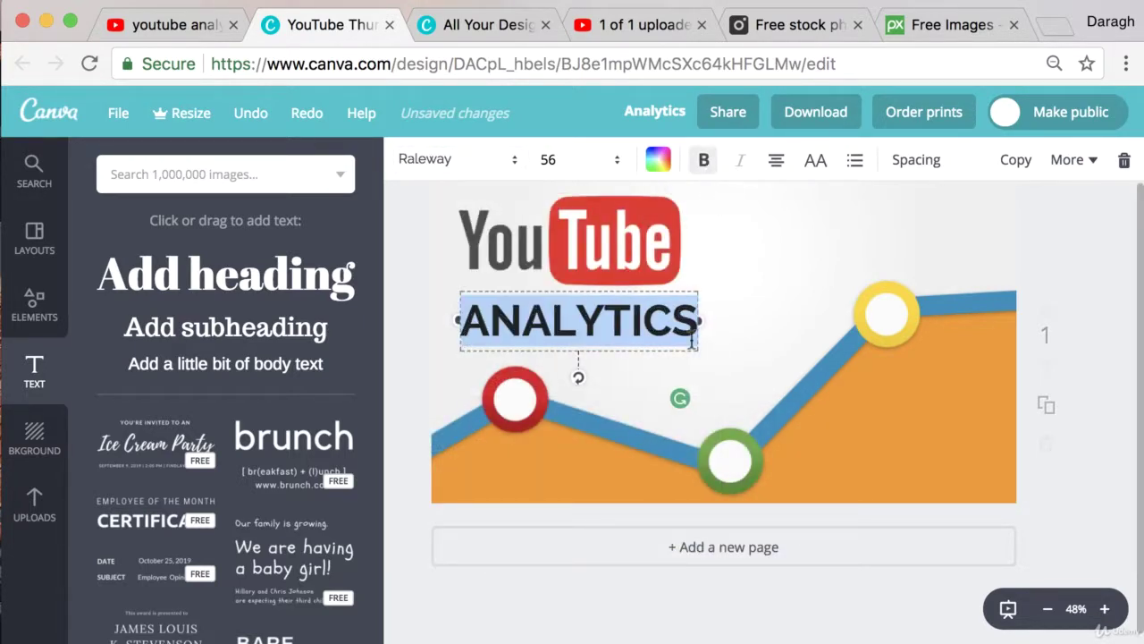
click(800, 315)
Step: Nudge the ANALYTICS heading down slightly and enlarge the YouTube logo a little
click(606, 319)
click(634, 252)
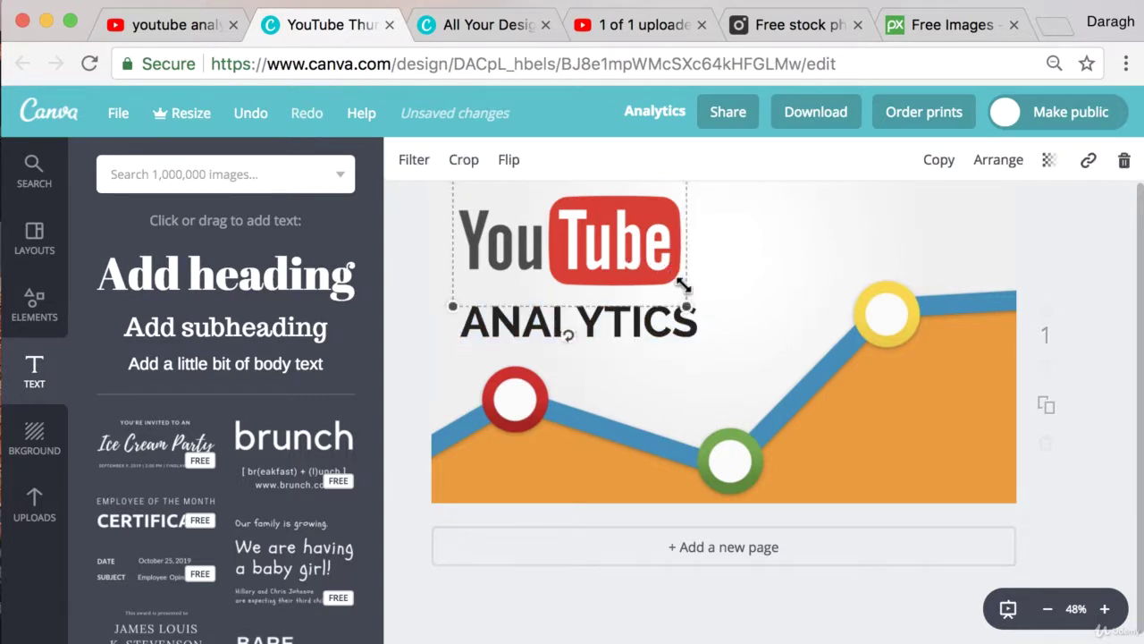
drag(633, 327, 634, 335)
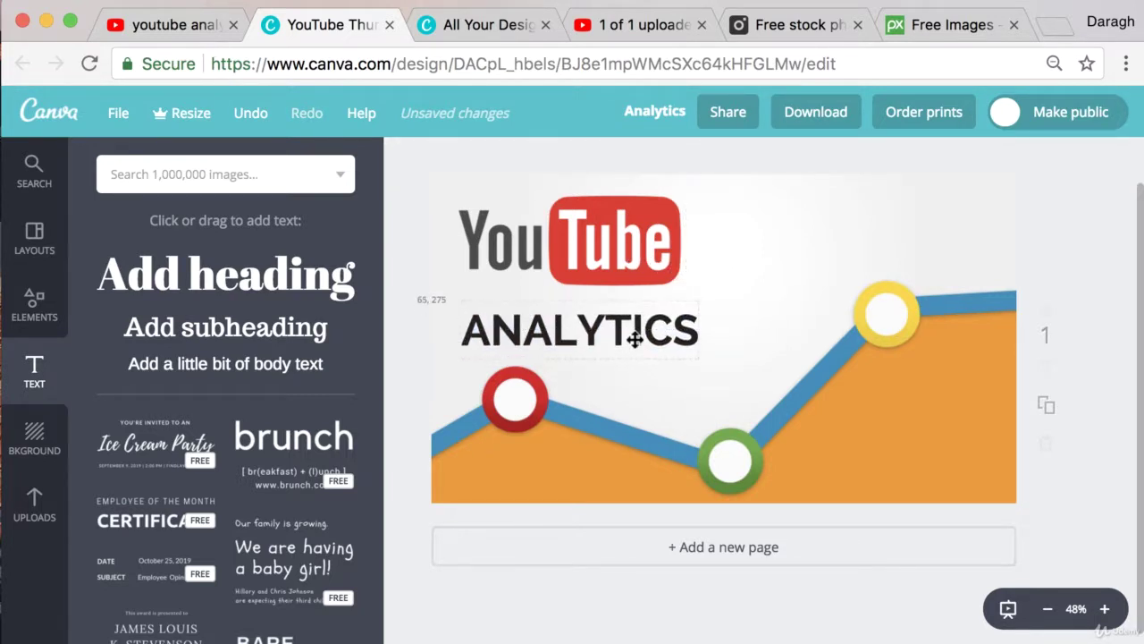
click(655, 260)
drag(685, 301, 640, 320)
click(756, 296)
click(749, 308)
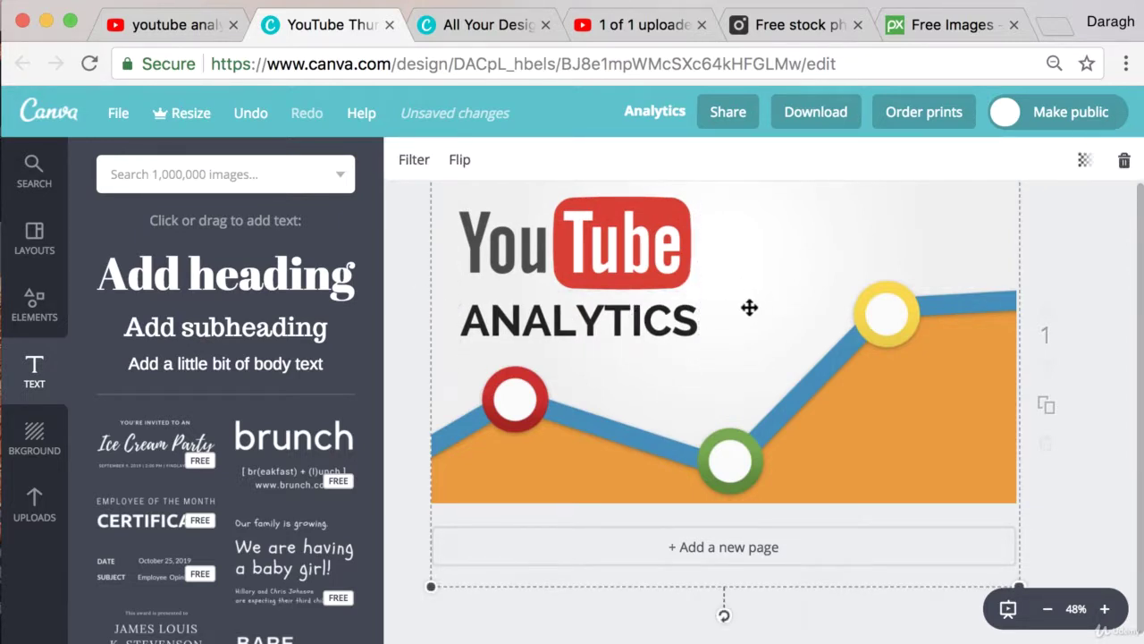
scroll(810, 362, up, 1)
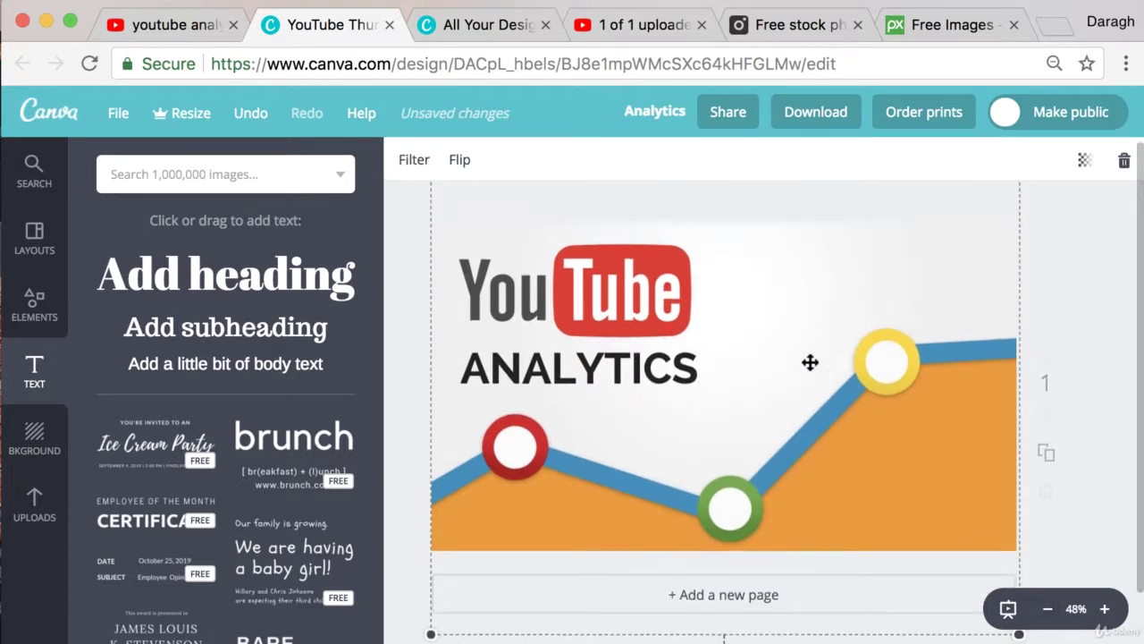
double_click(645, 363)
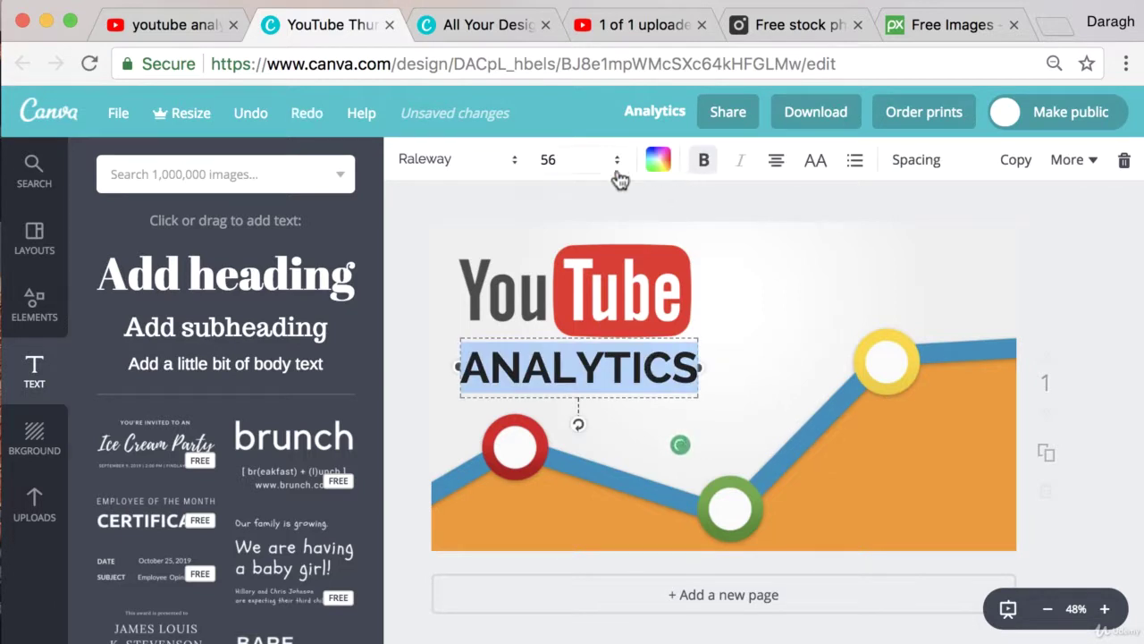
Step: Colour the ANALYTICS text dark grey, fine-tuned to 4c4c4c
click(658, 160)
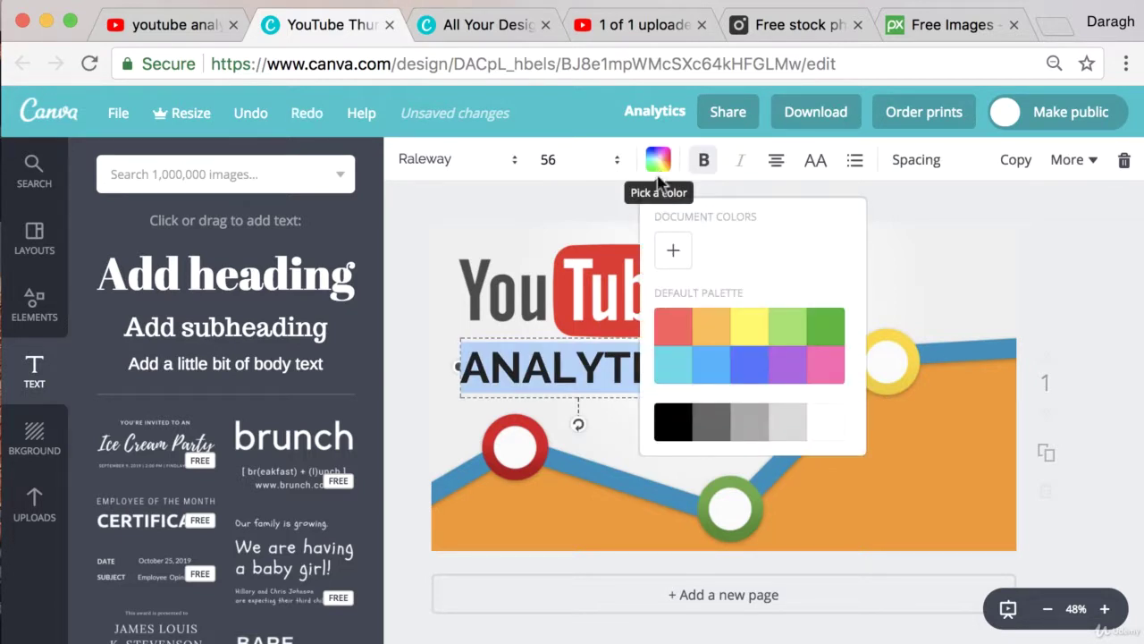
click(675, 255)
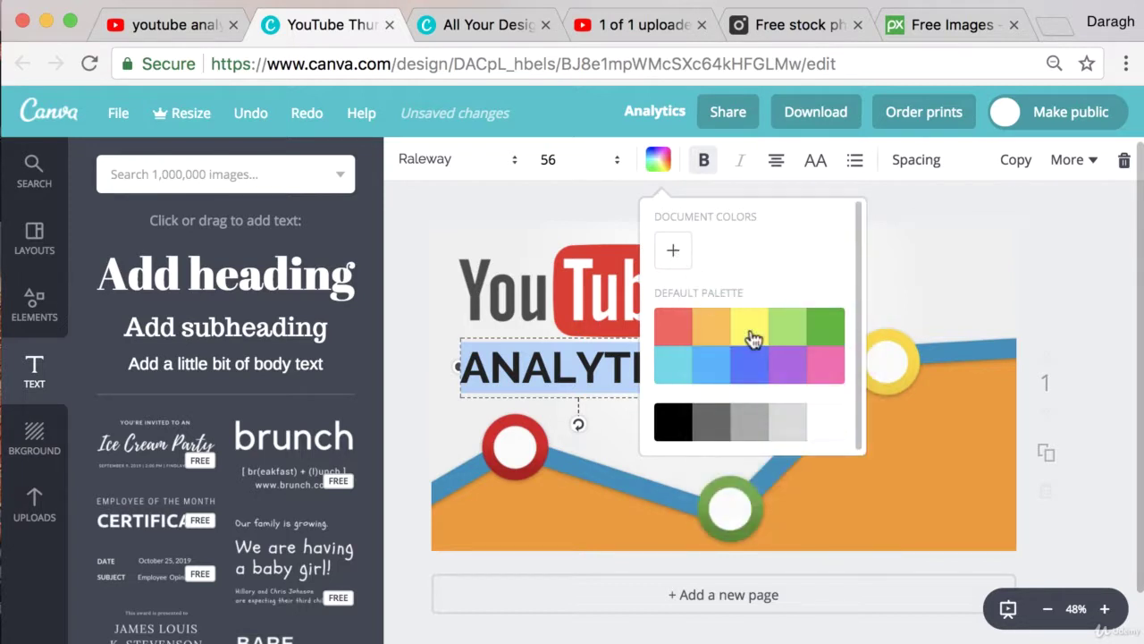
click(715, 423)
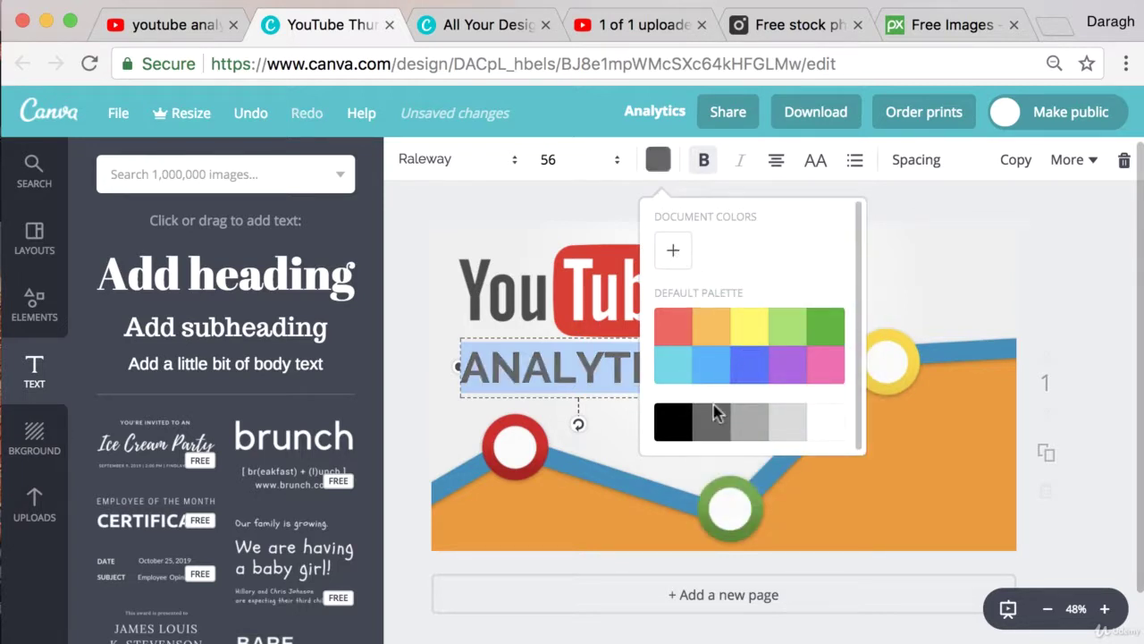
click(674, 250)
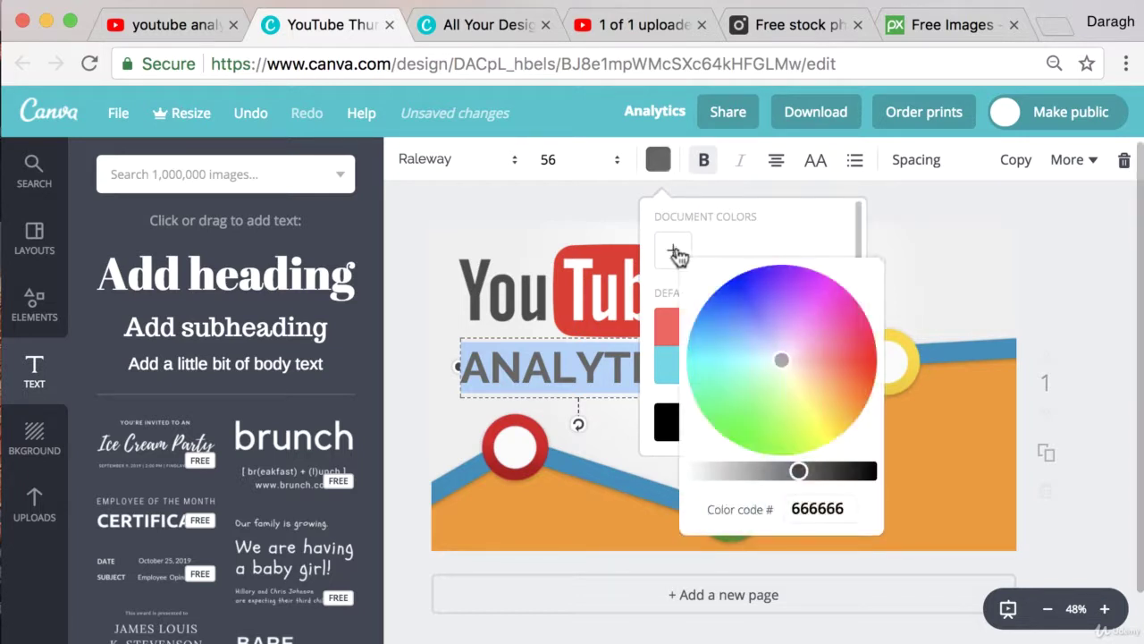
drag(801, 472, 815, 471)
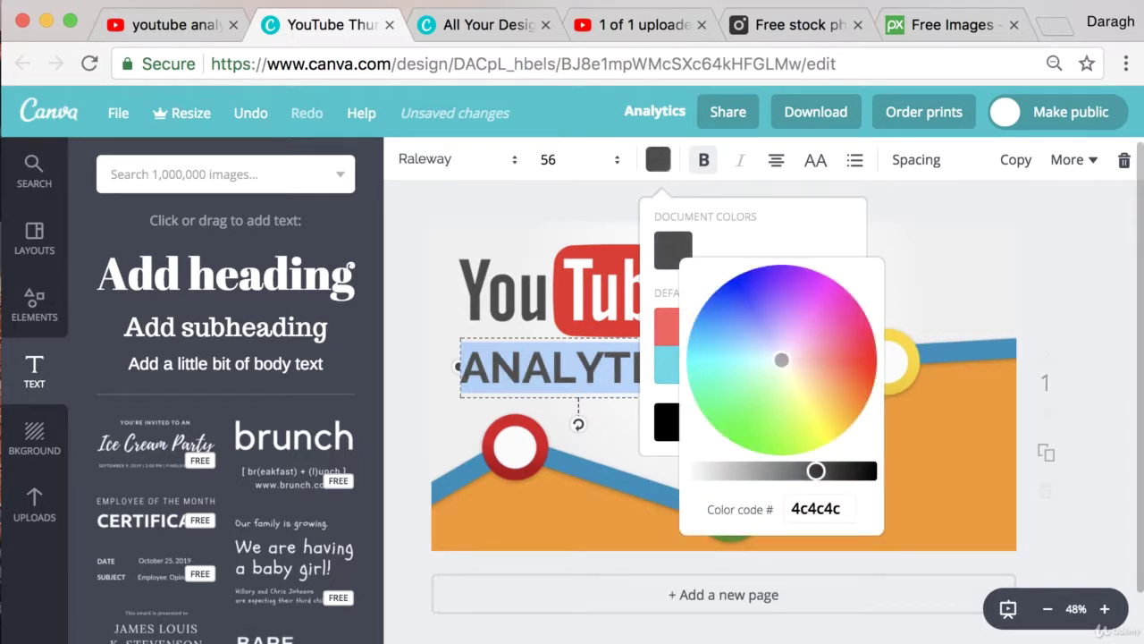
click(915, 241)
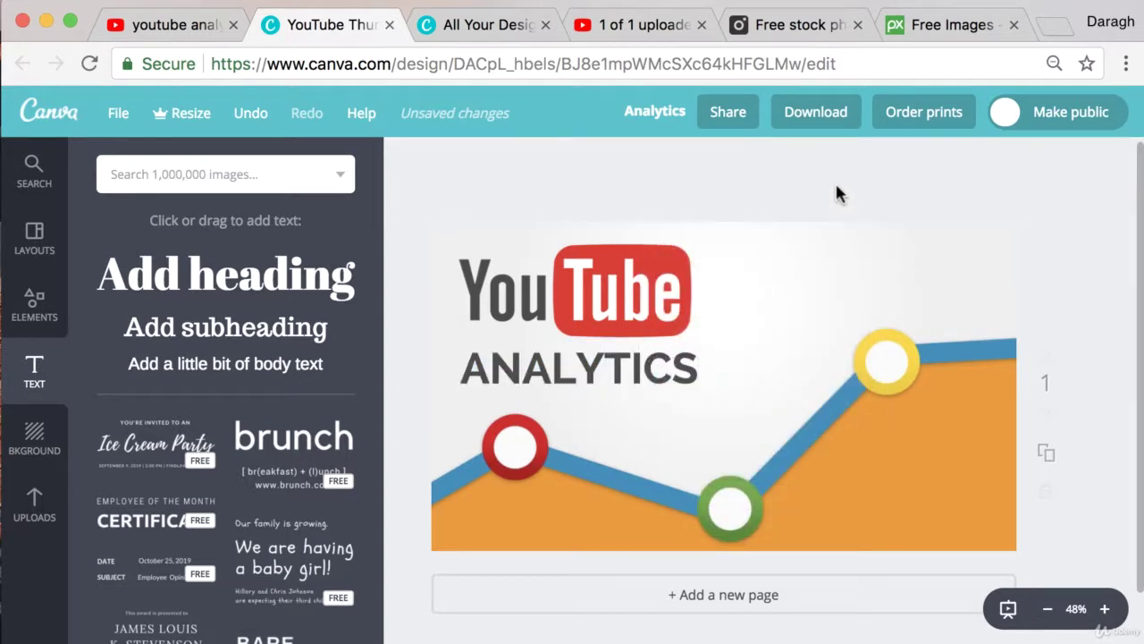
Step: Darken the ANALYTICS heading grey further to 3e3e3e
click(592, 366)
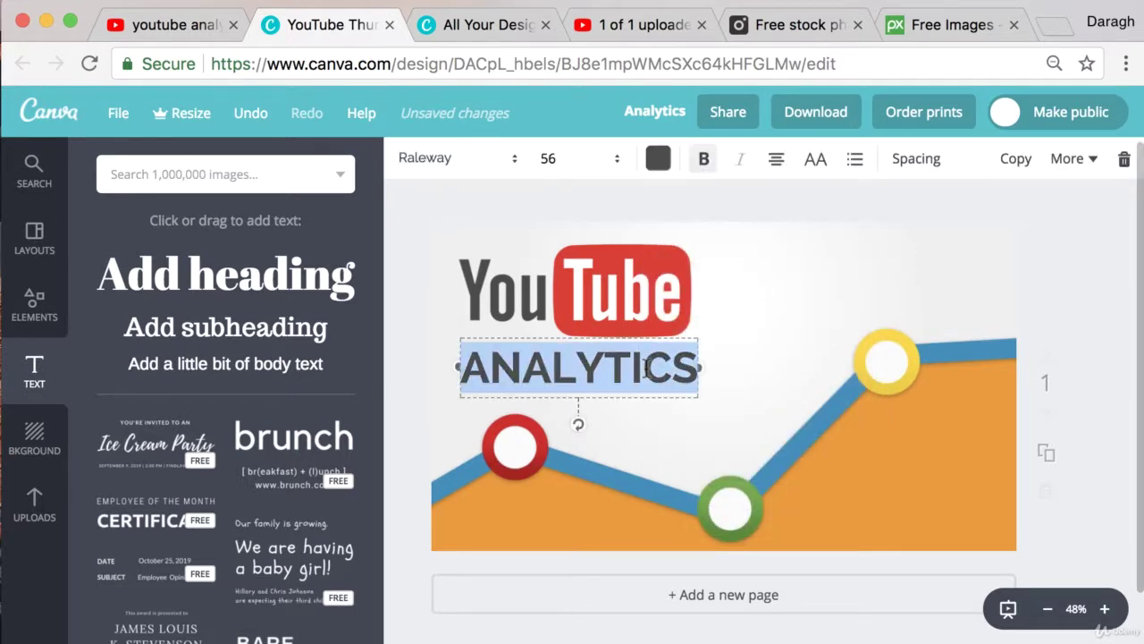
click(658, 161)
click(678, 254)
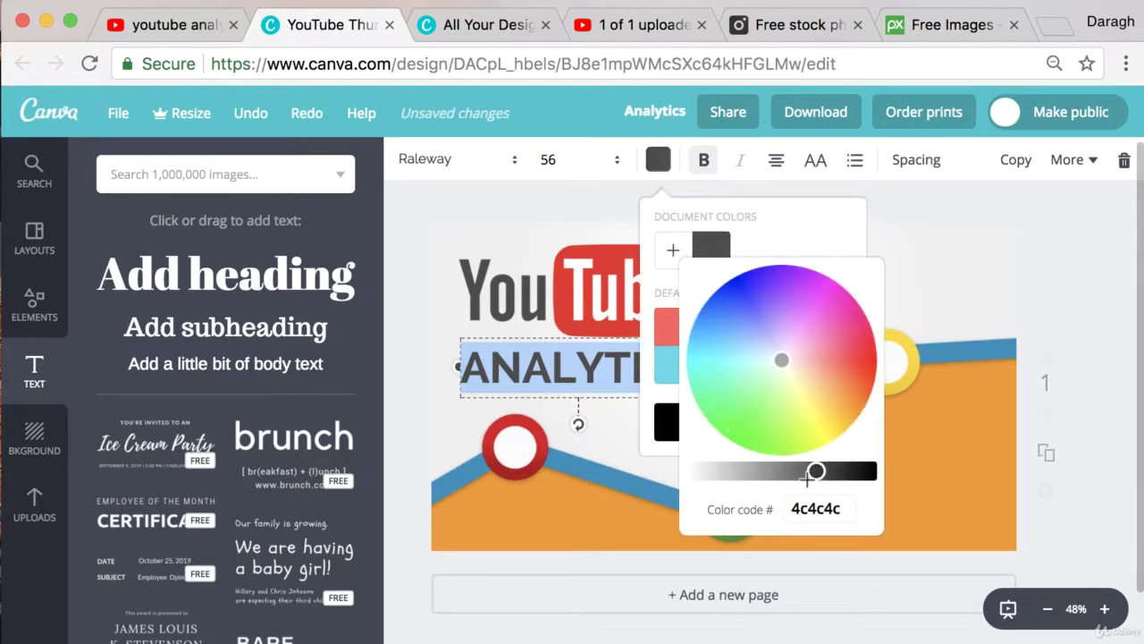
drag(816, 470, 825, 471)
click(922, 250)
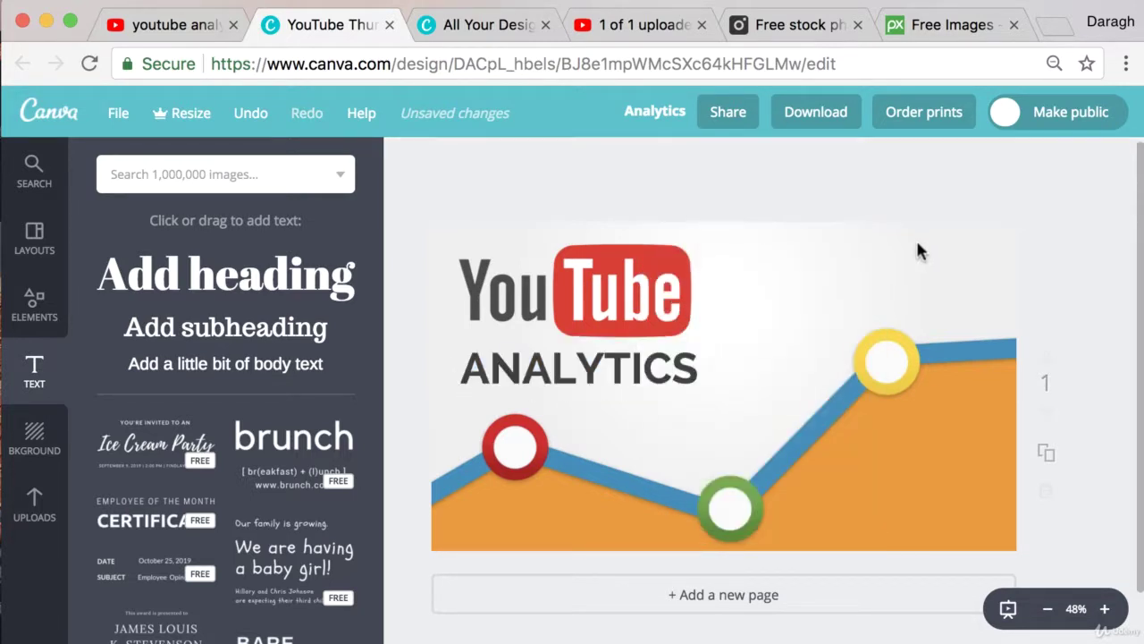
Step: Drag the ANALYTICS text box a few pixels lower under the YouTube logo
drag(630, 376, 631, 382)
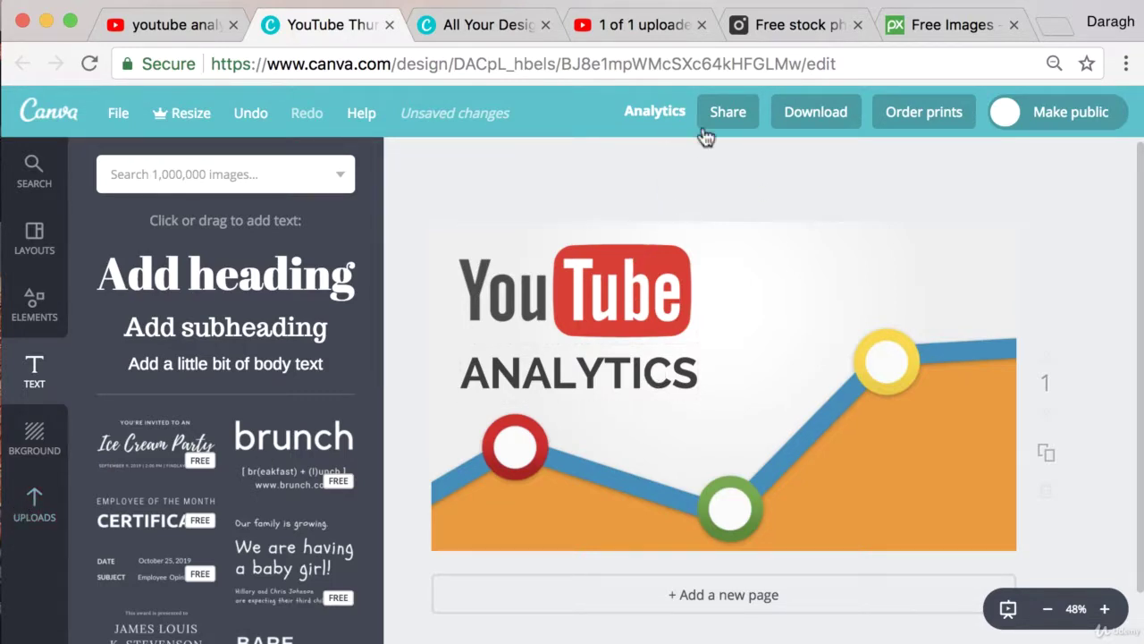
Step: Rename the Canva design to 'youtube-analytics'
click(655, 113)
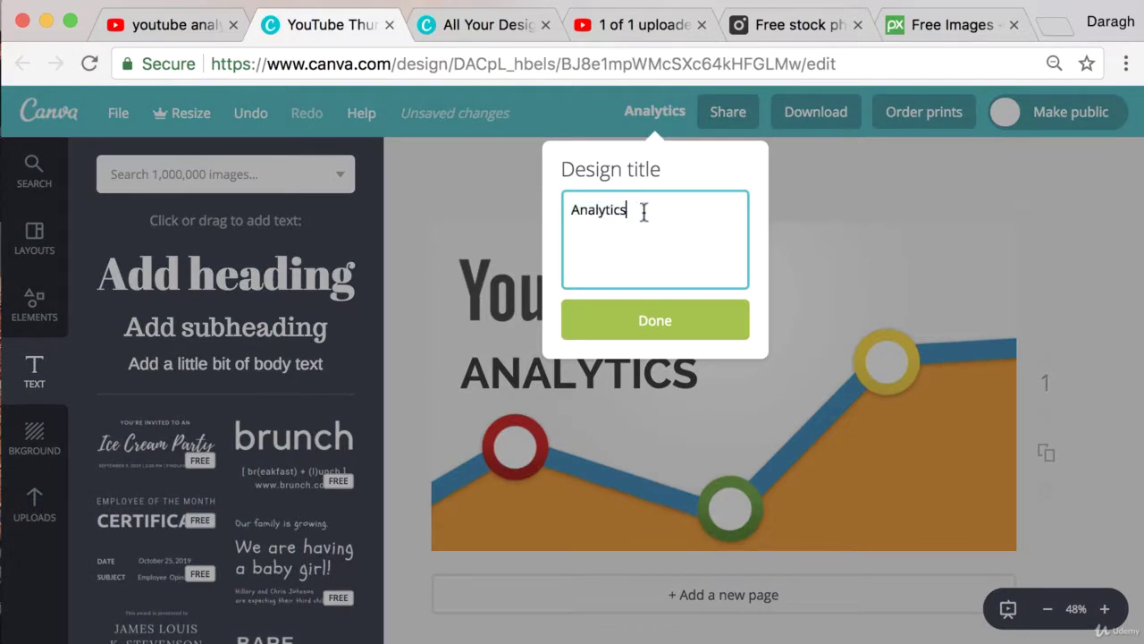
drag(643, 211, 579, 216)
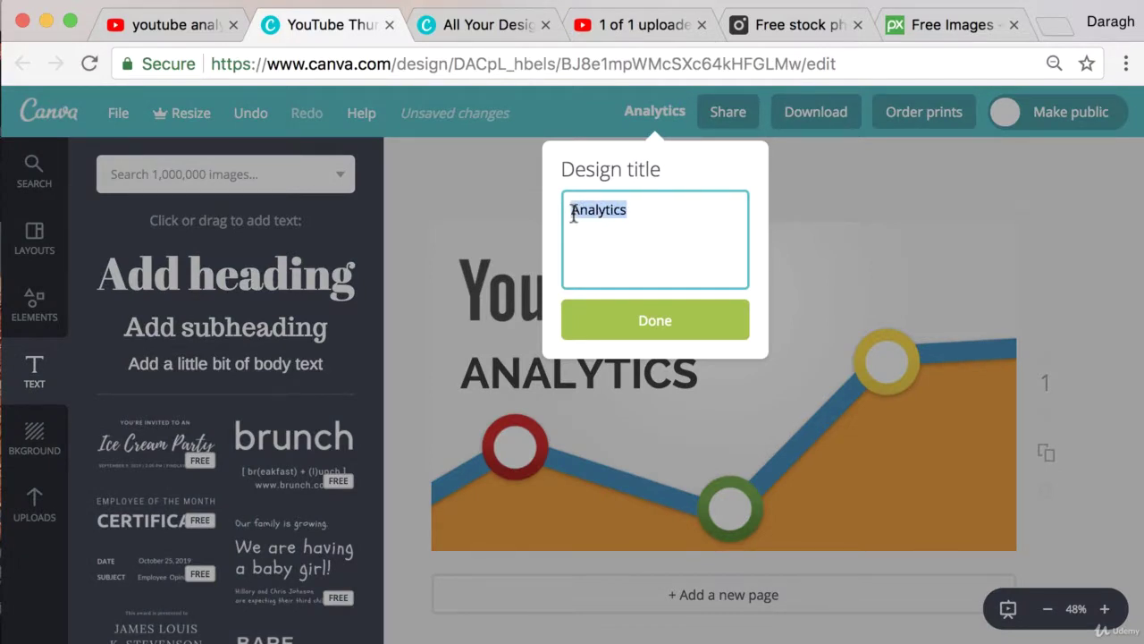
text(YOUT)
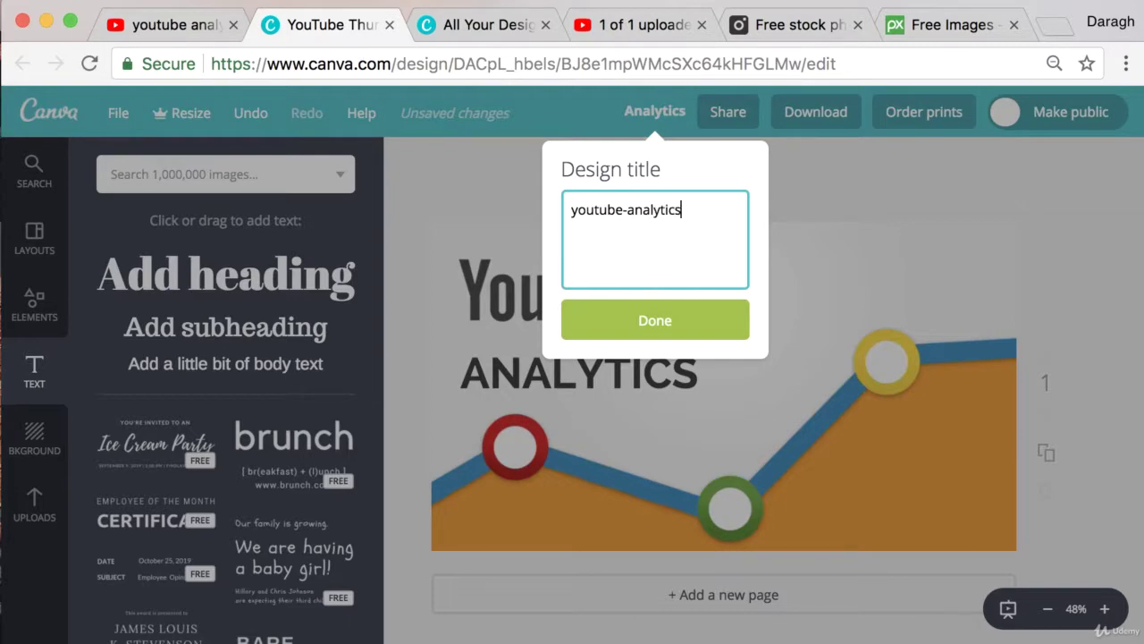
click(650, 322)
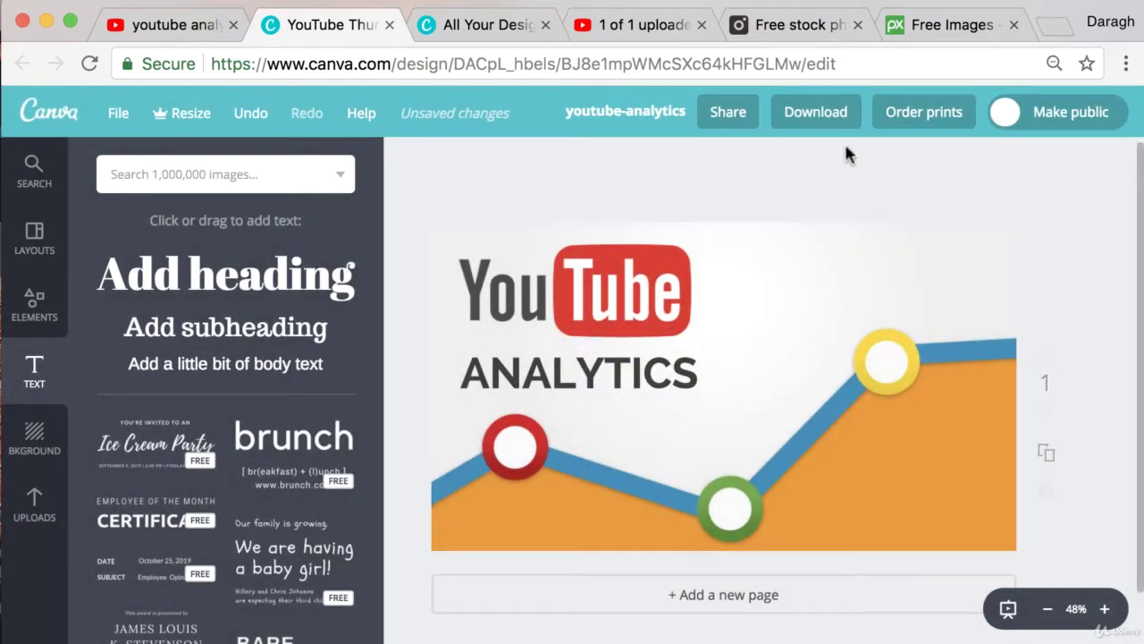
Step: Download the design as a PNG file
click(838, 125)
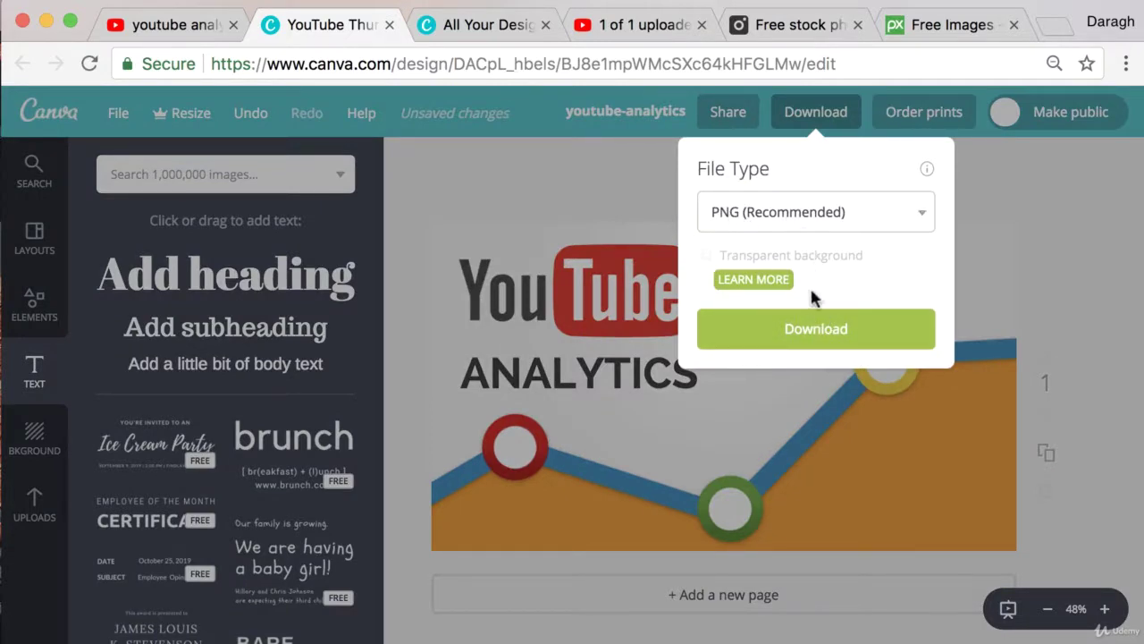
click(819, 327)
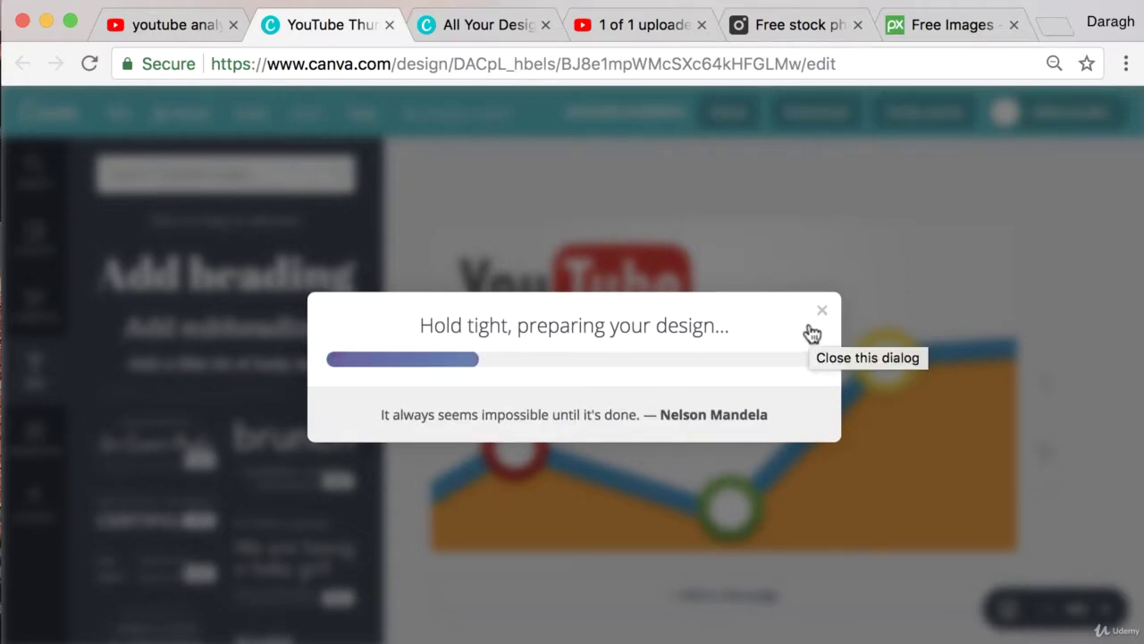
click(811, 331)
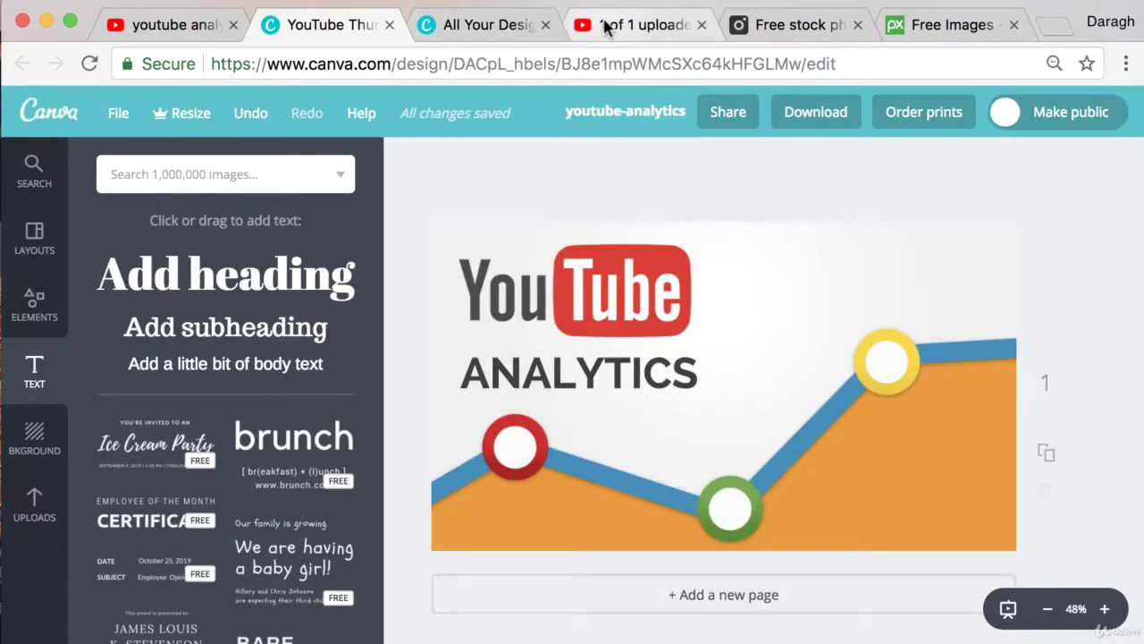
Step: On the YouTube upload page, paste the course link into the video description
click(605, 27)
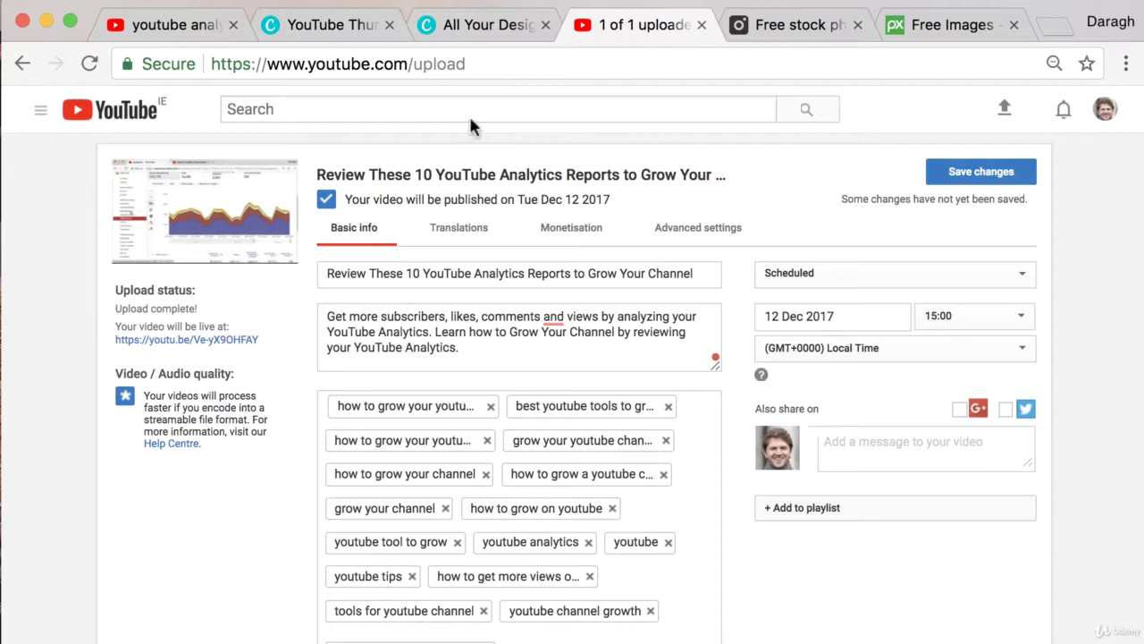
click(482, 358)
text(Get the full course (92% Off) https://www.udemy.com/learn-digital-marketing-courses/?couponCode=YOUTUBE19)
scroll(353, 375, down, 5)
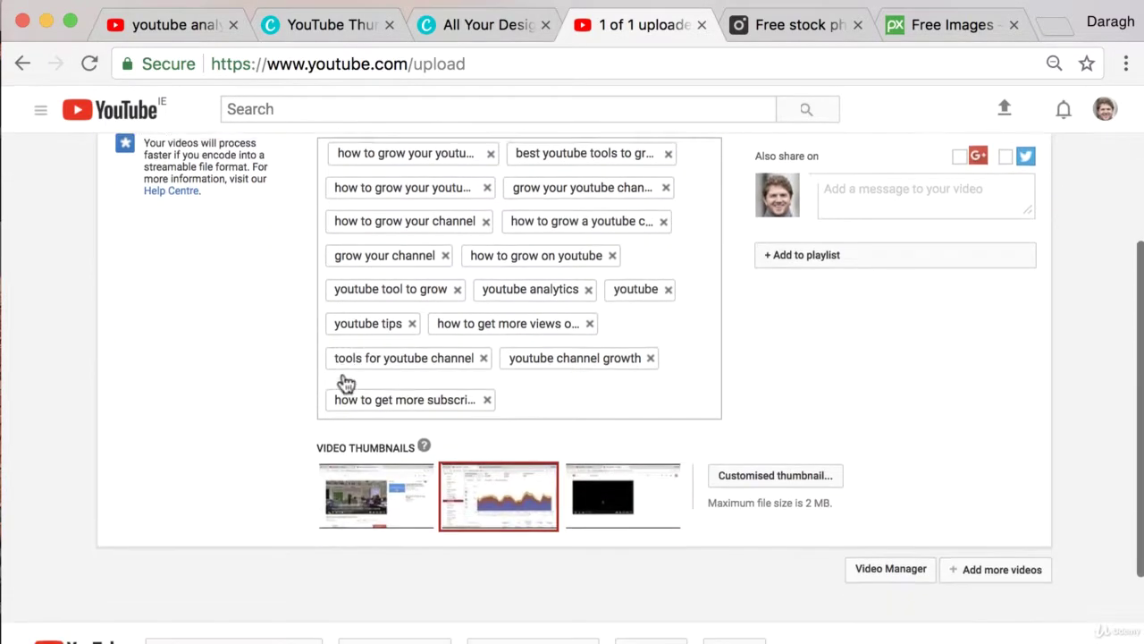
Step: Upload youtube-analytics.png from the Desktop as the video's custom thumbnail
click(746, 472)
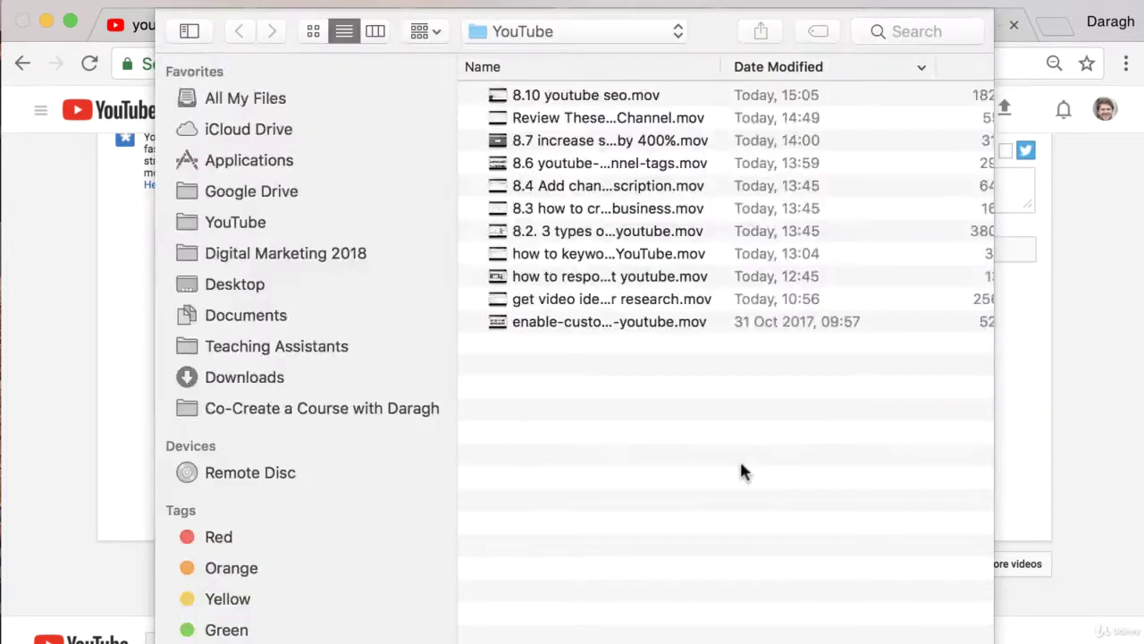
click(240, 284)
click(579, 98)
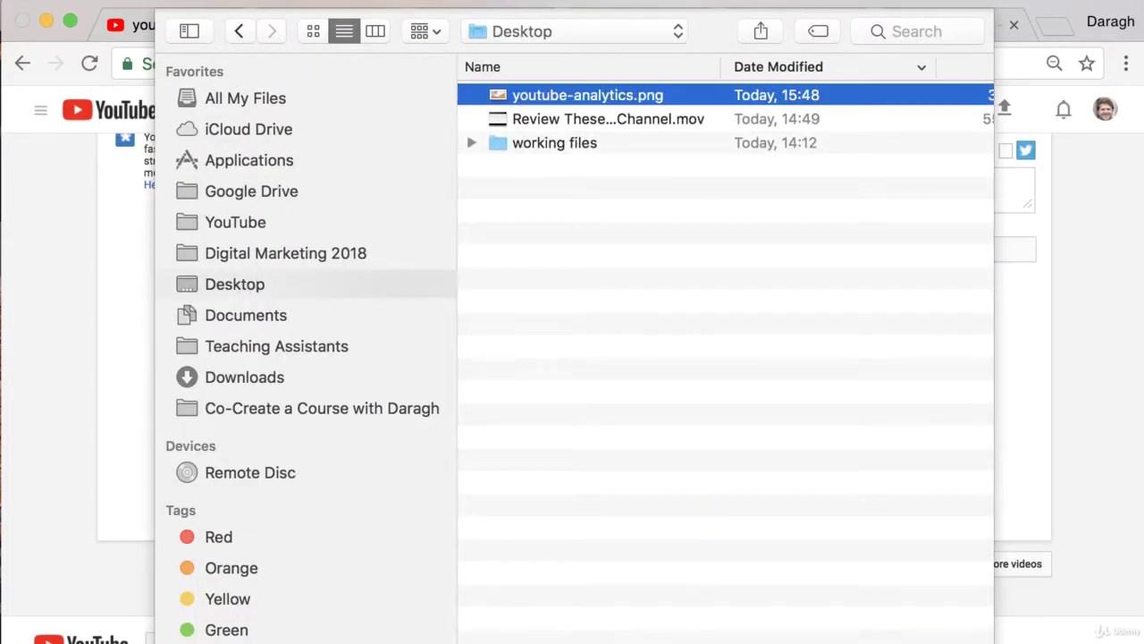
key(Return)
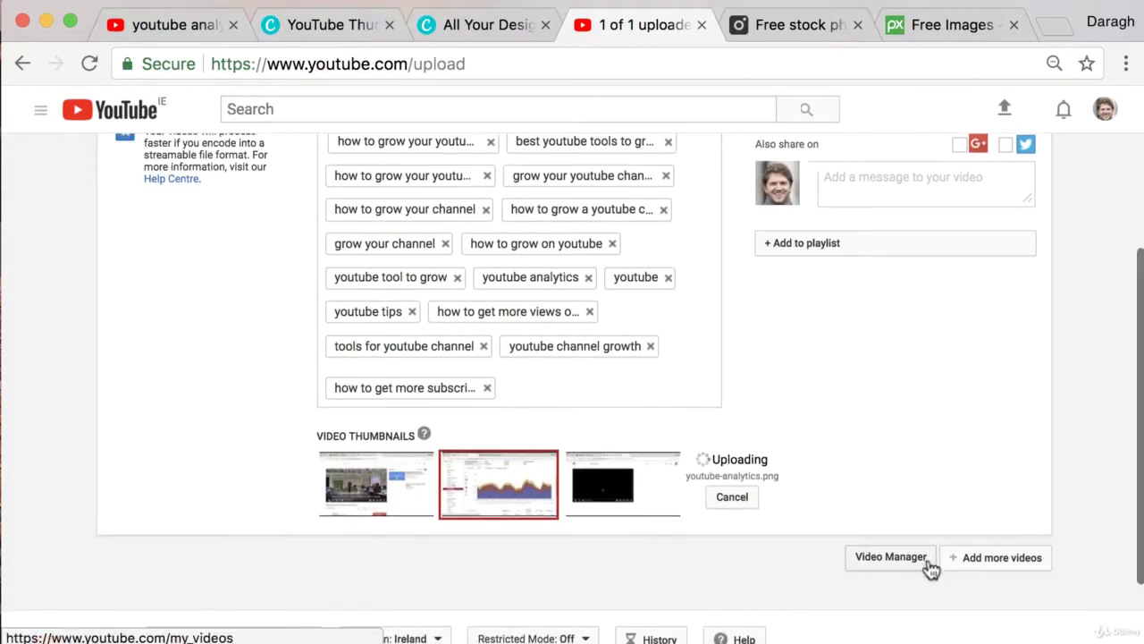
scroll(927, 564, down, 1)
click(922, 553)
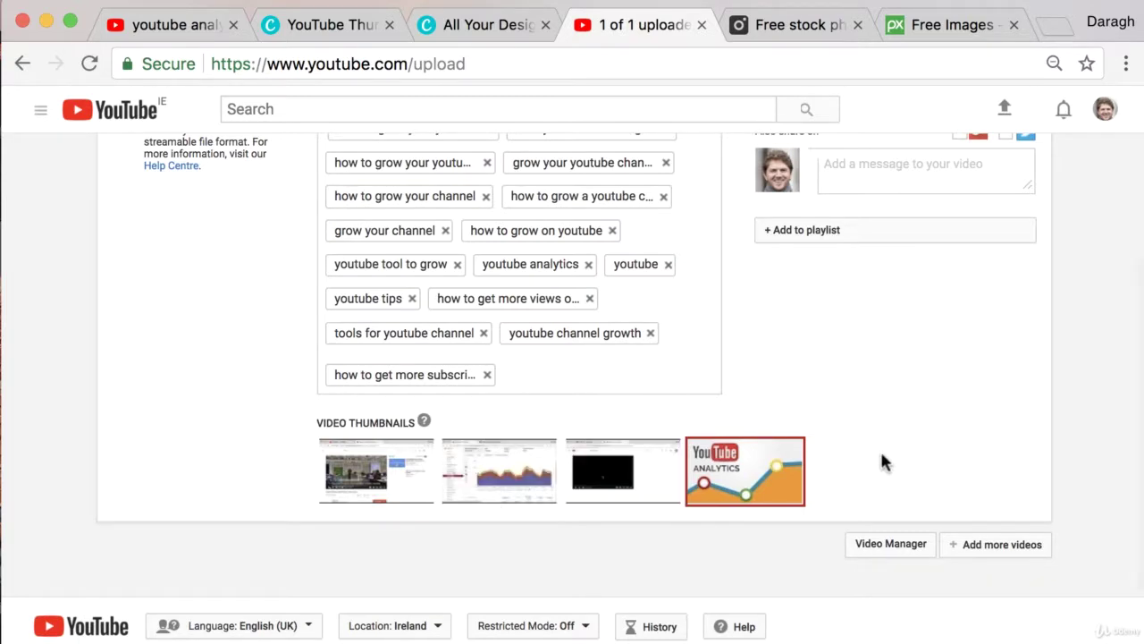
scroll(894, 444, up, 5)
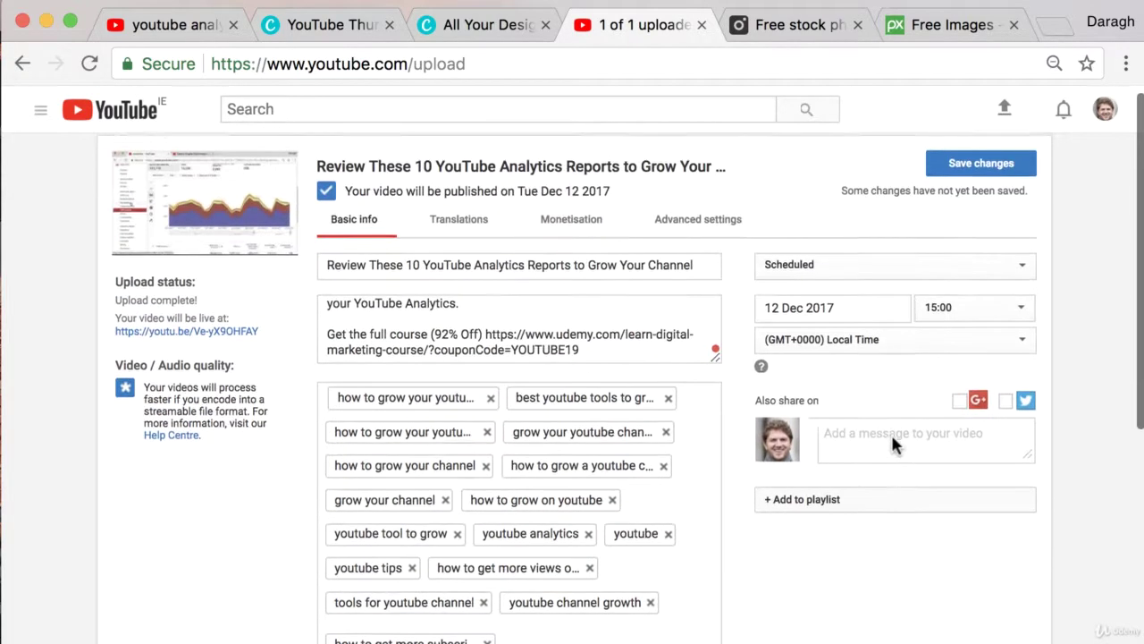
Step: Save the YouTube video's details with the new thumbnail, then go back to Canva
click(958, 177)
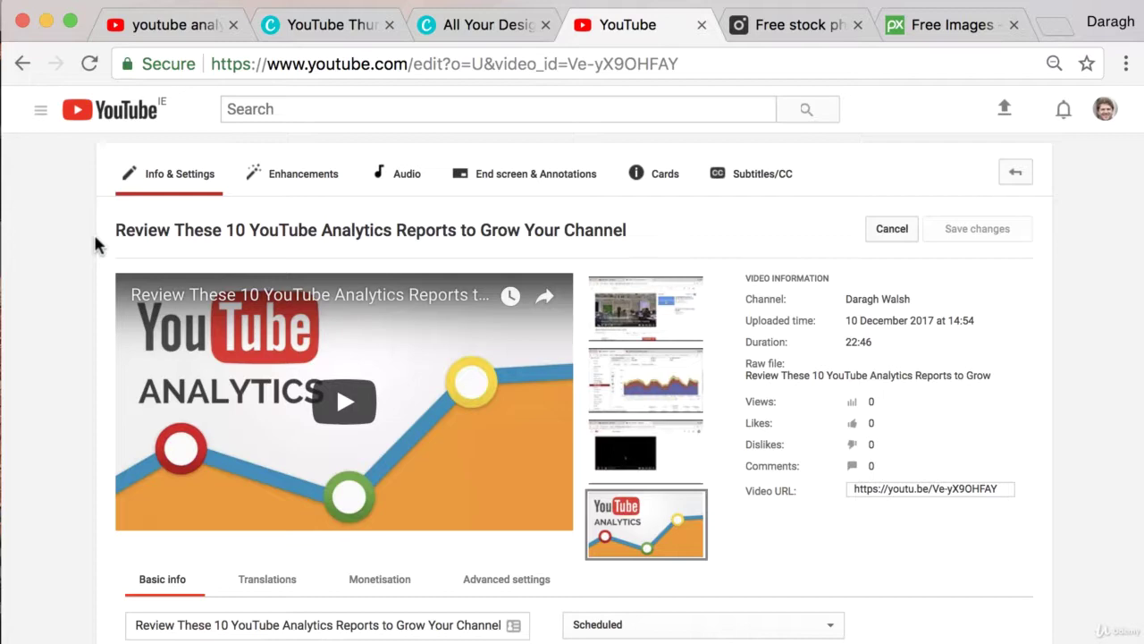
click(346, 23)
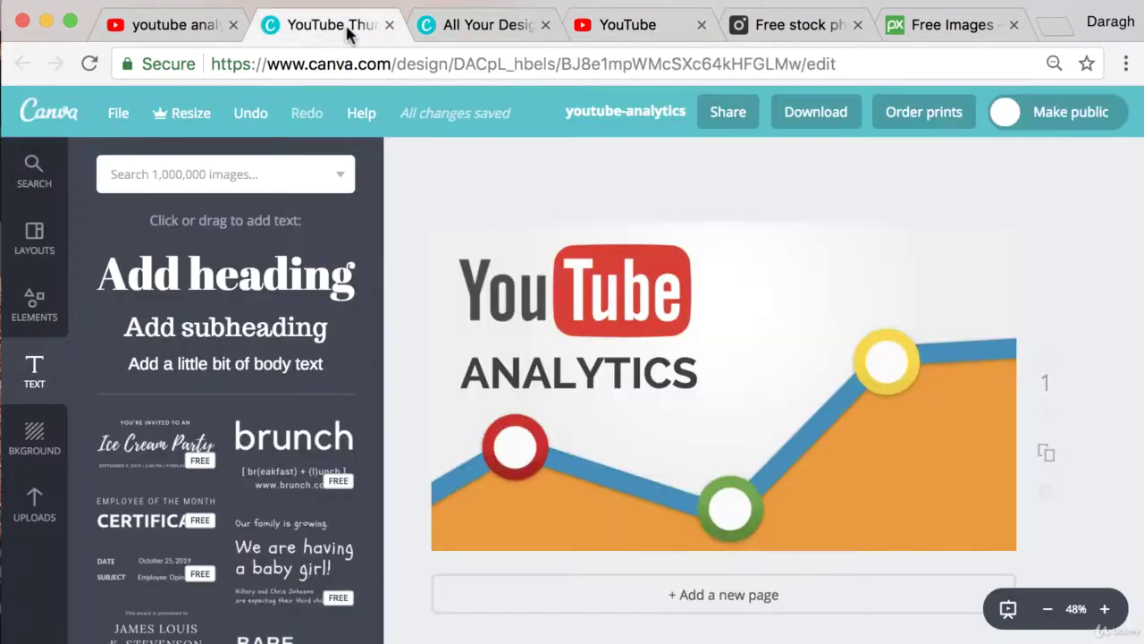